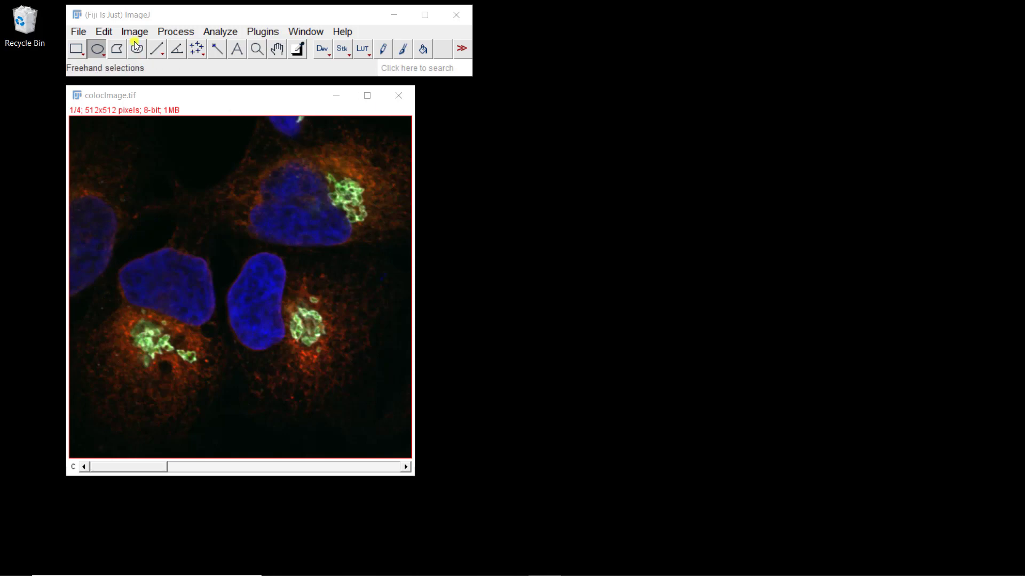
Open the Channels tool and view channels 1, 2, 3 and 4 of the composite one at a time.
click(139, 32)
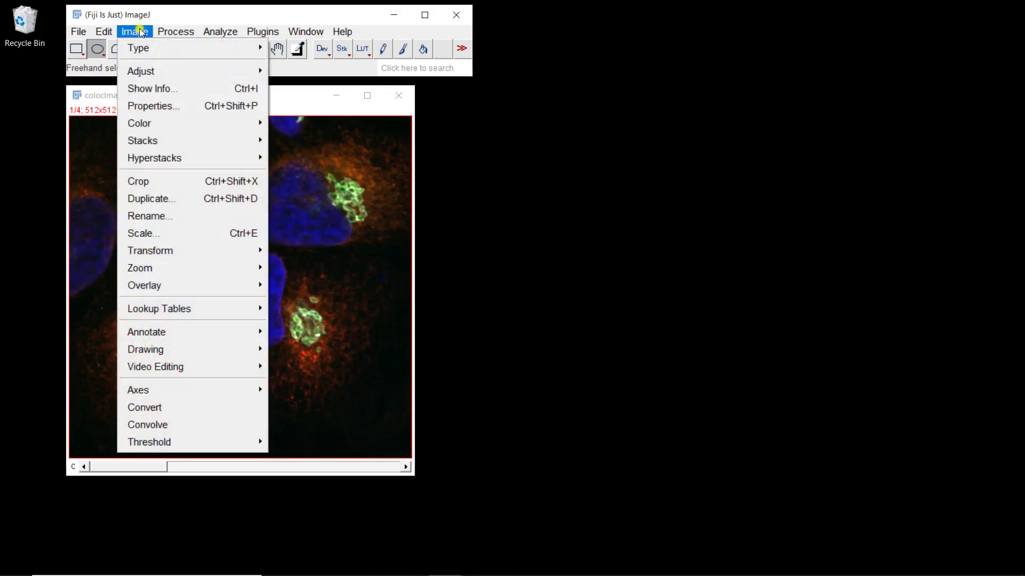
mouse_move(135, 124)
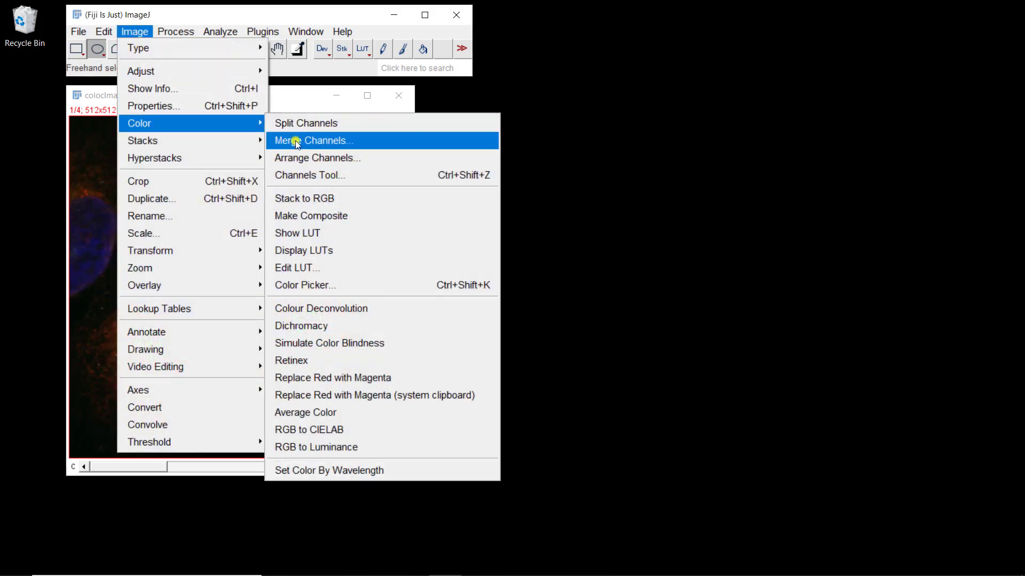
click(299, 180)
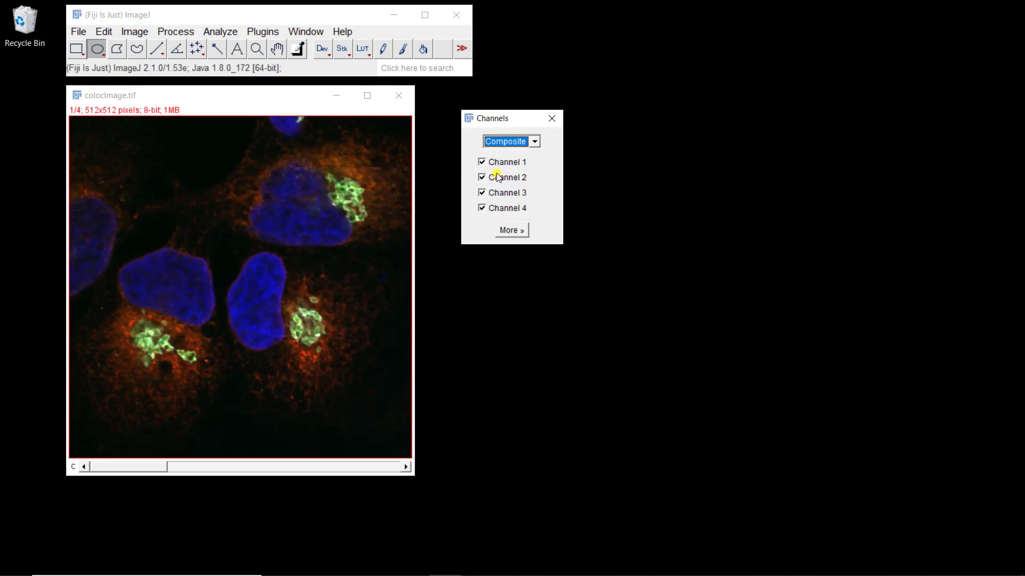
click(498, 176)
click(498, 193)
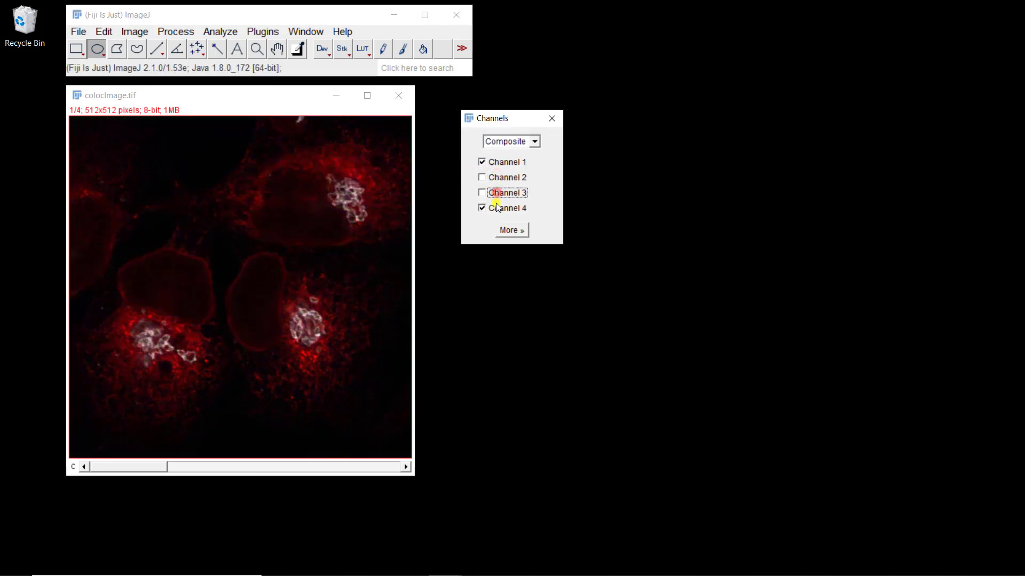
click(496, 208)
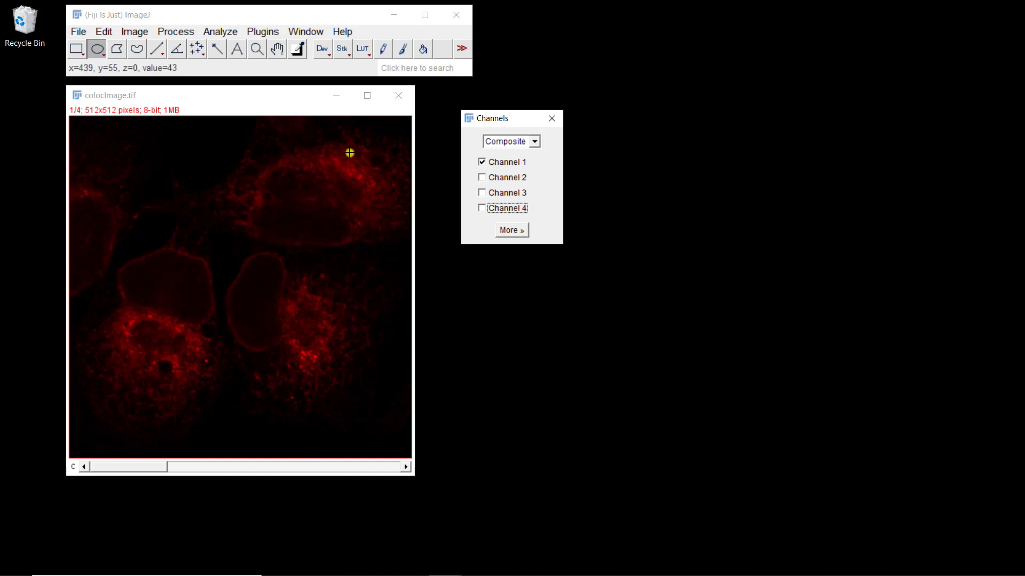
click(491, 177)
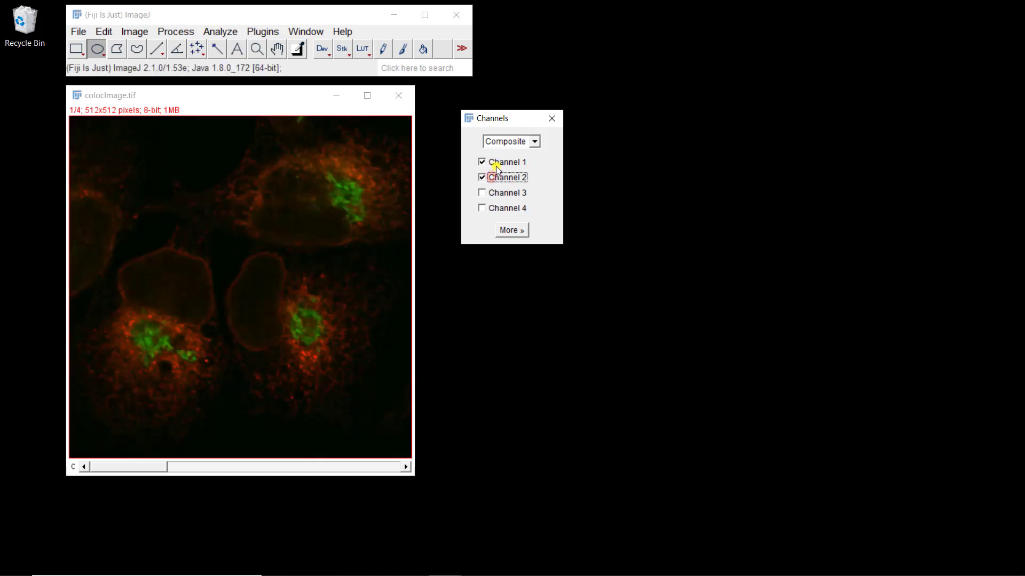
click(497, 165)
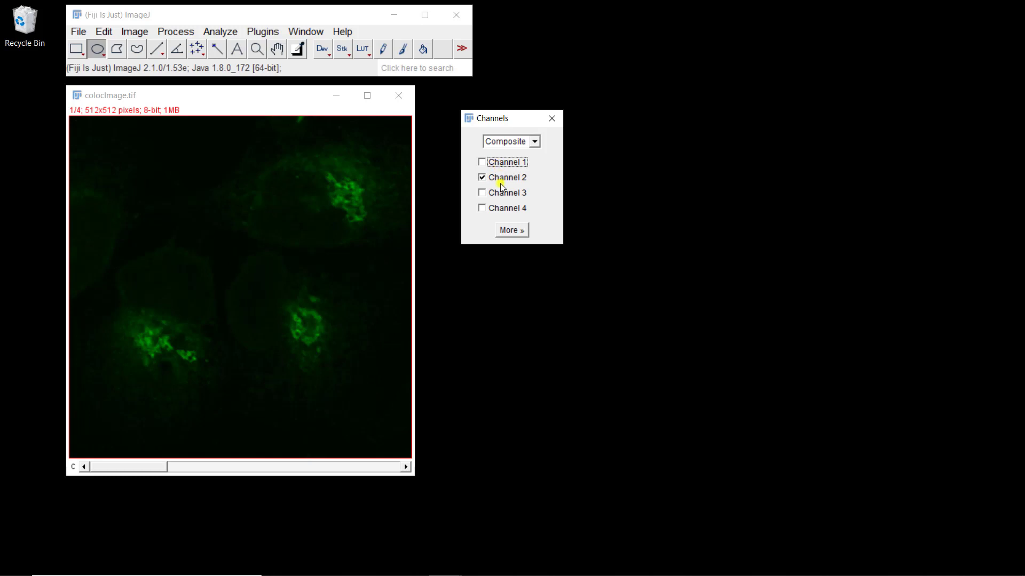
click(502, 193)
click(498, 179)
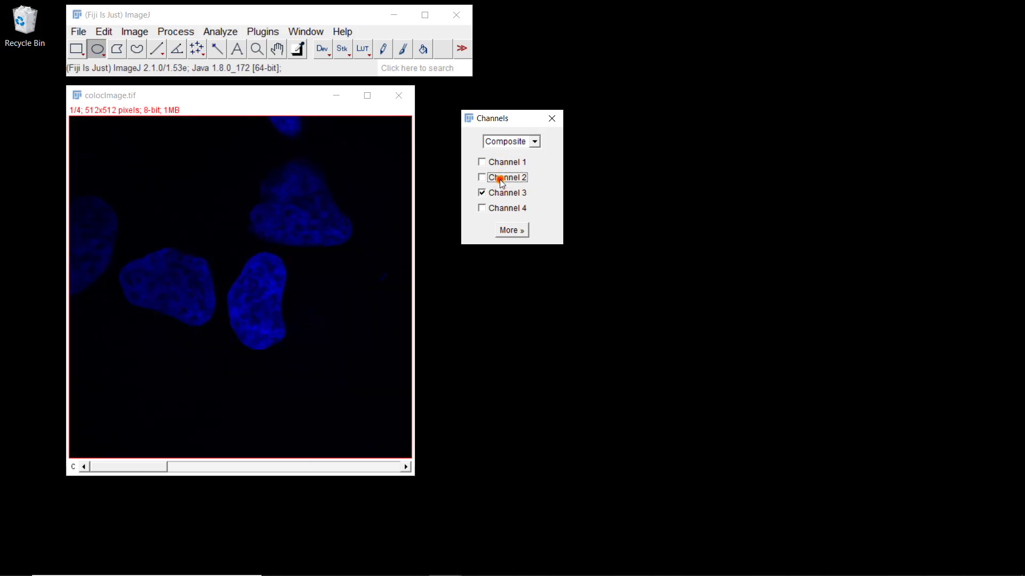
click(495, 208)
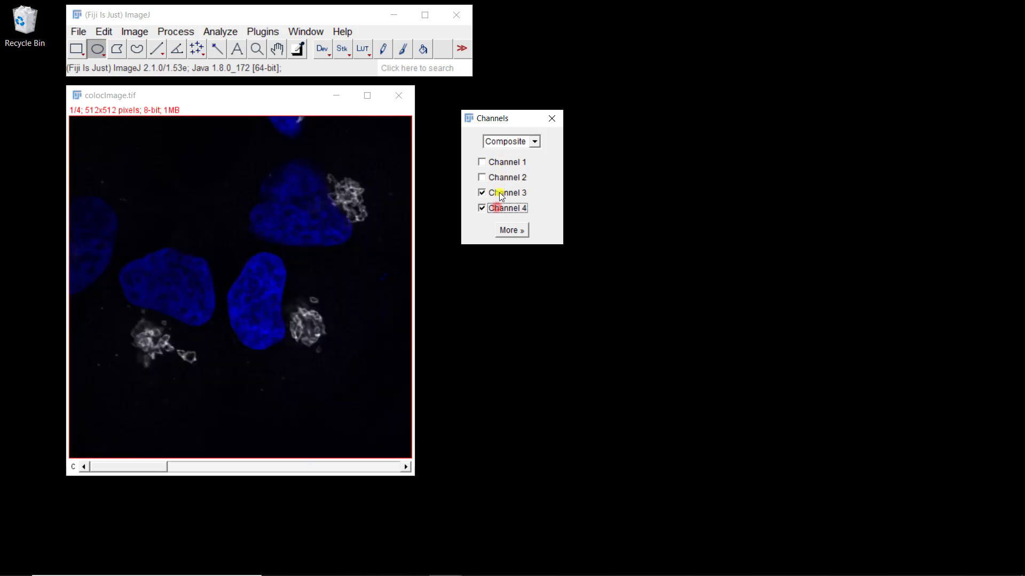
click(500, 193)
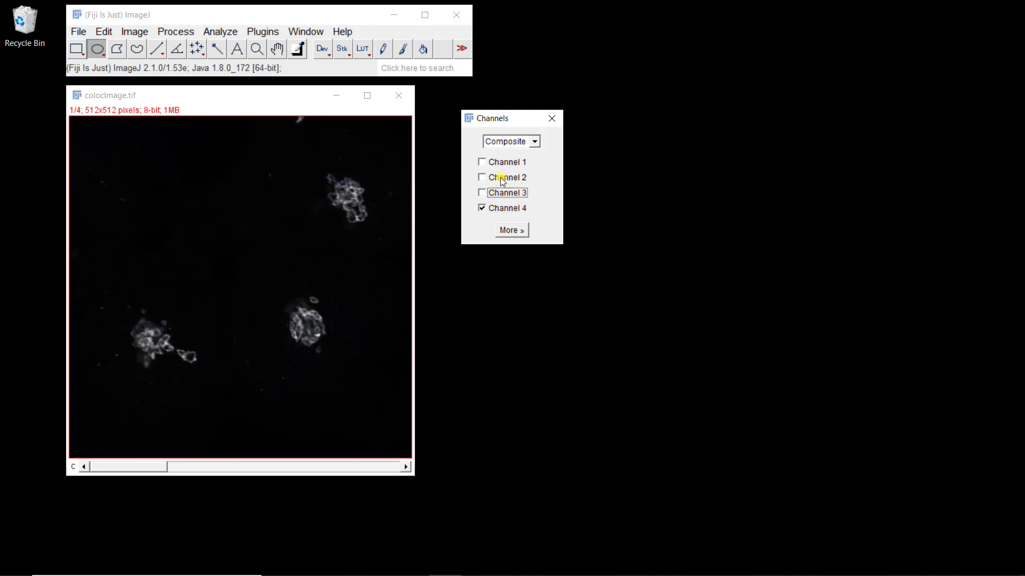
Compare channel 4 with channels 2 and 1, restore all four channels in the composite, and close the Channels tool.
click(500, 177)
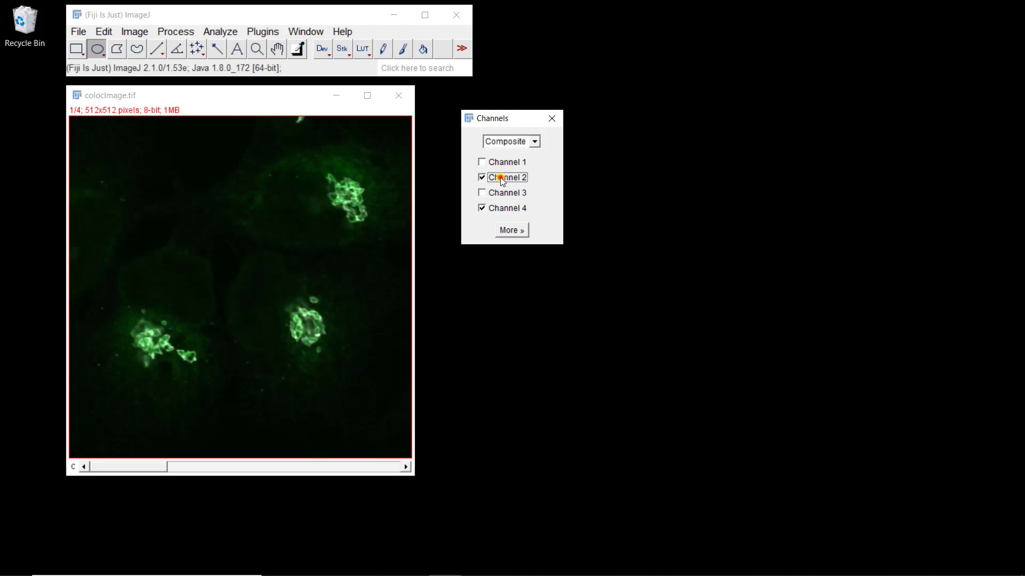
click(500, 177)
click(501, 177)
click(500, 163)
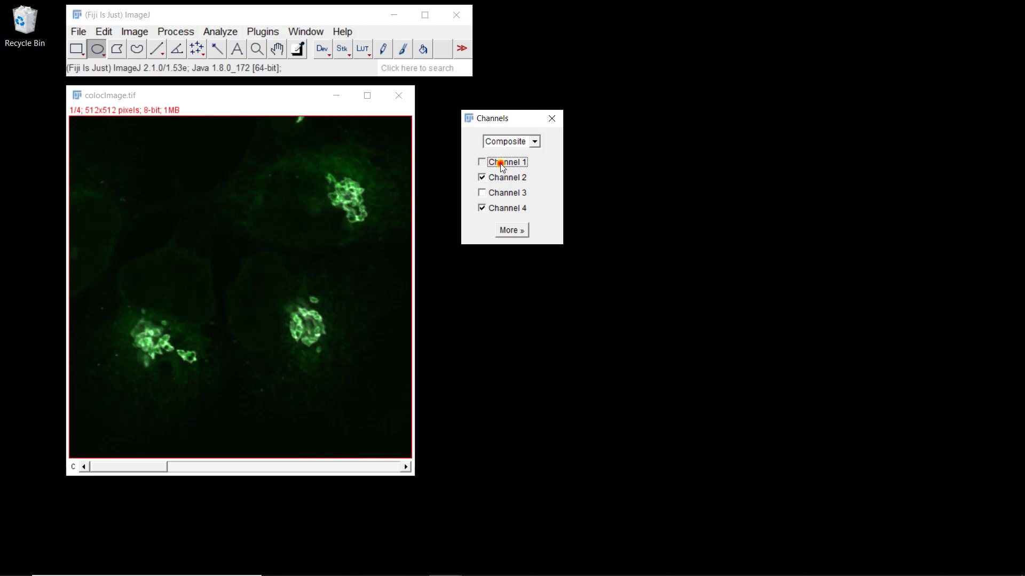
click(496, 197)
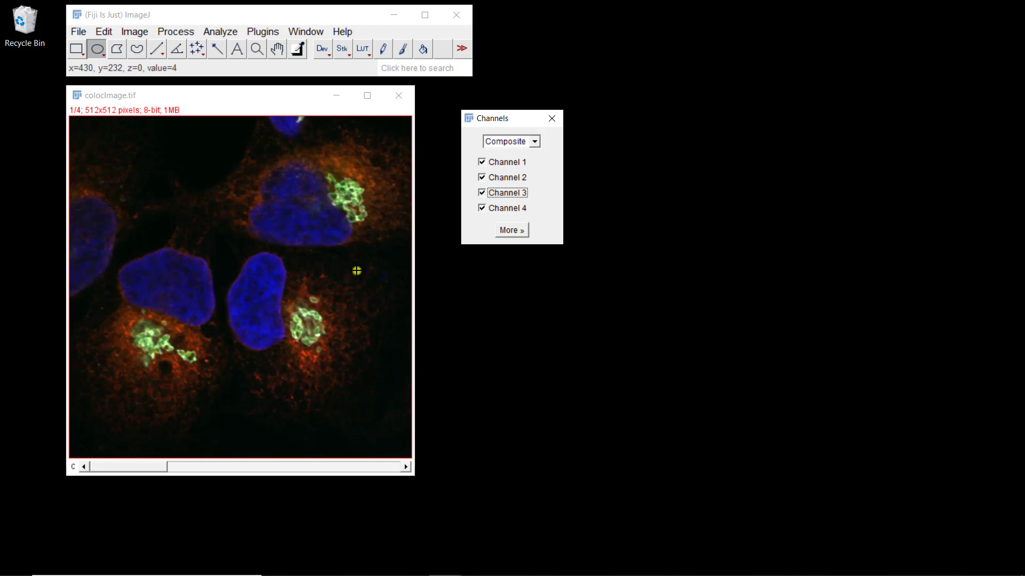
click(552, 119)
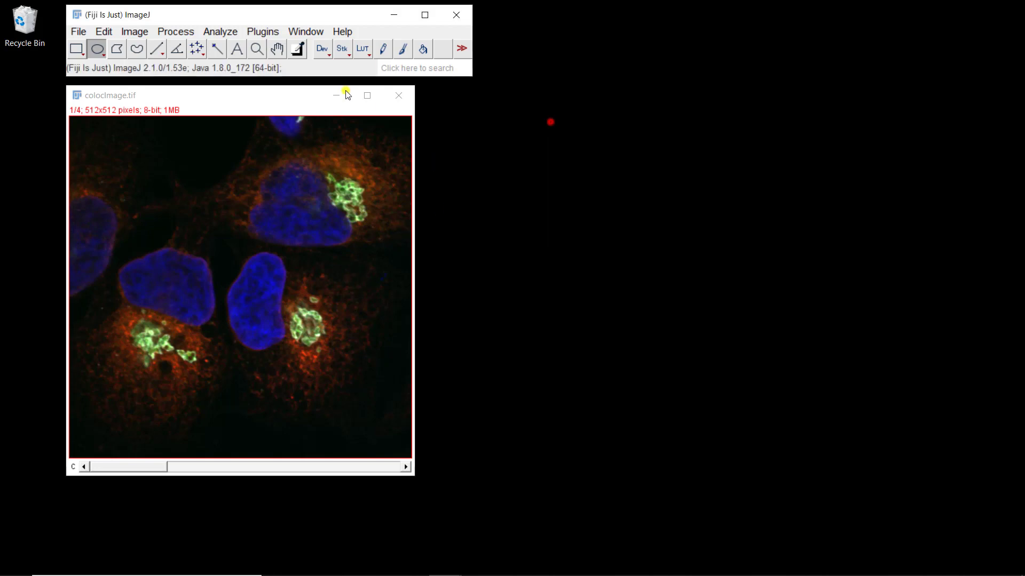
Split colocImage.tif into separate single-channel images.
click(134, 33)
mouse_move(146, 124)
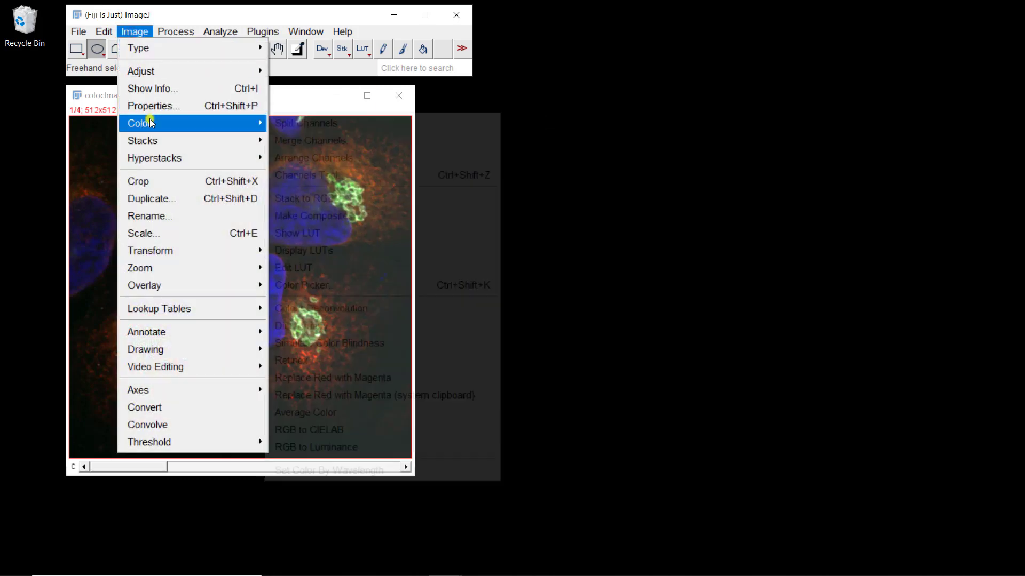
click(355, 123)
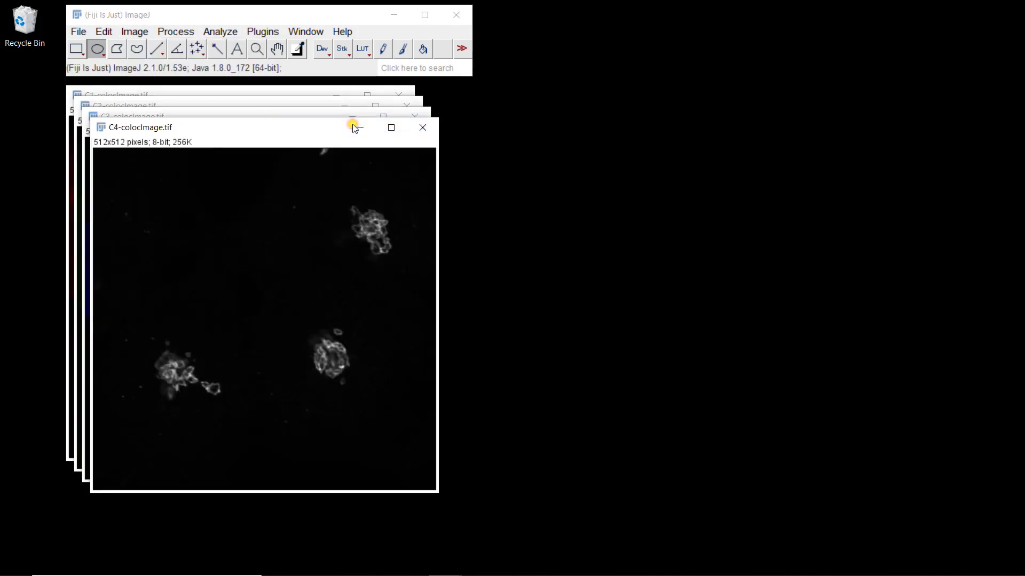
Start a Coloc 2 analysis with C2-colocImage.tif as channel 1 and C4-colocImage.tif as channel 2.
click(220, 31)
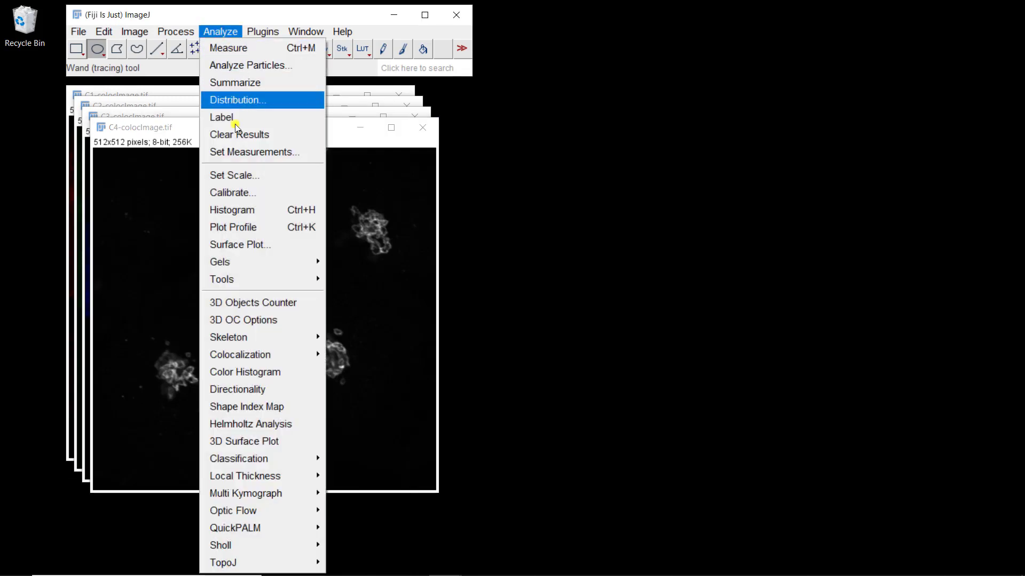
mouse_move(240, 355)
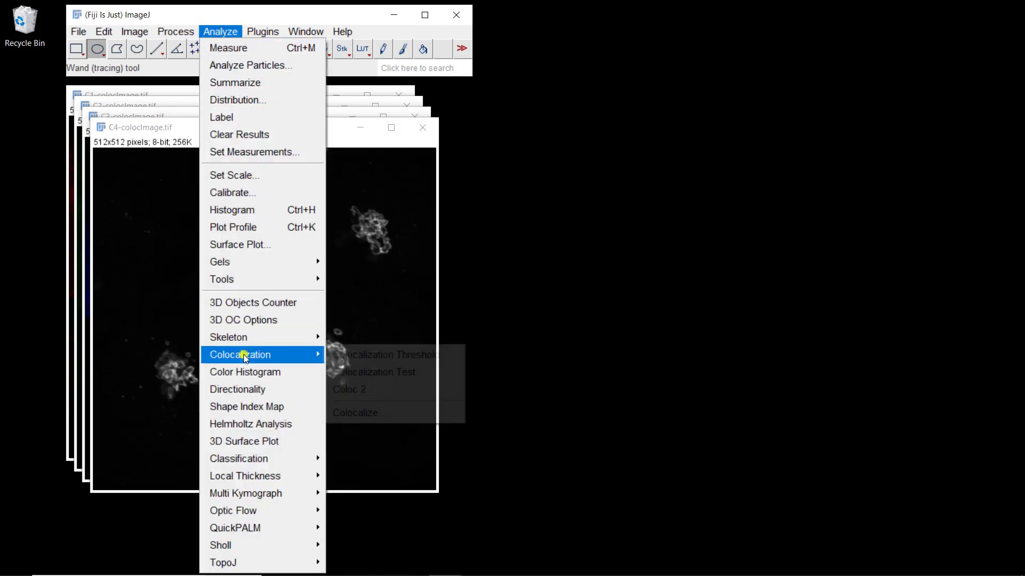
click(367, 390)
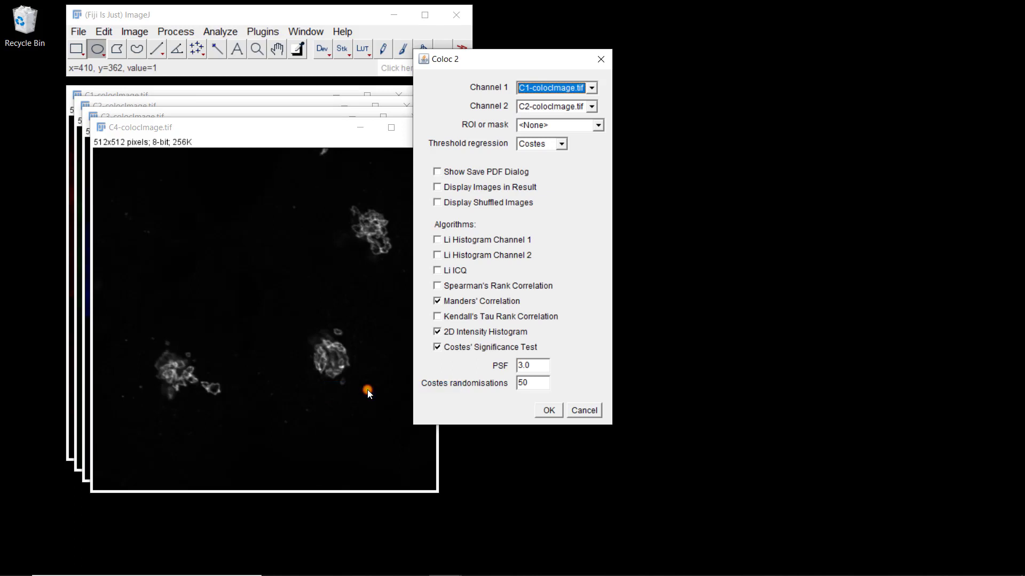
click(516, 63)
click(553, 91)
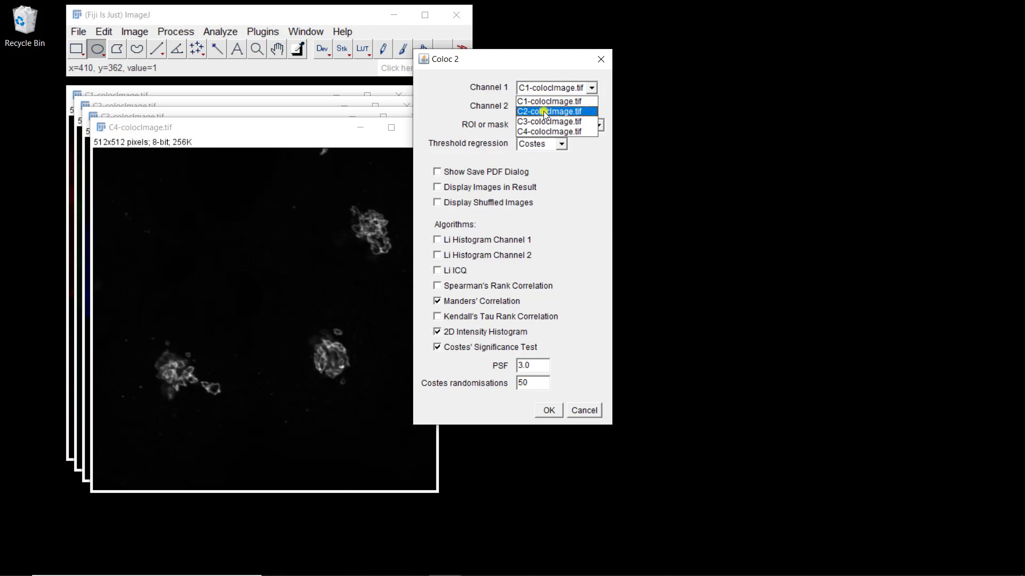
click(543, 111)
click(543, 111)
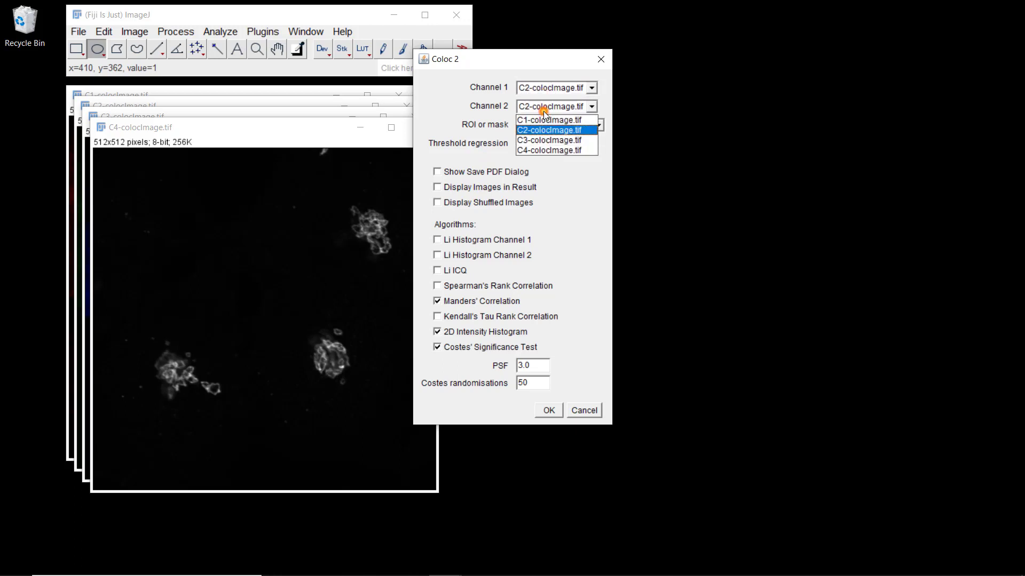
click(549, 150)
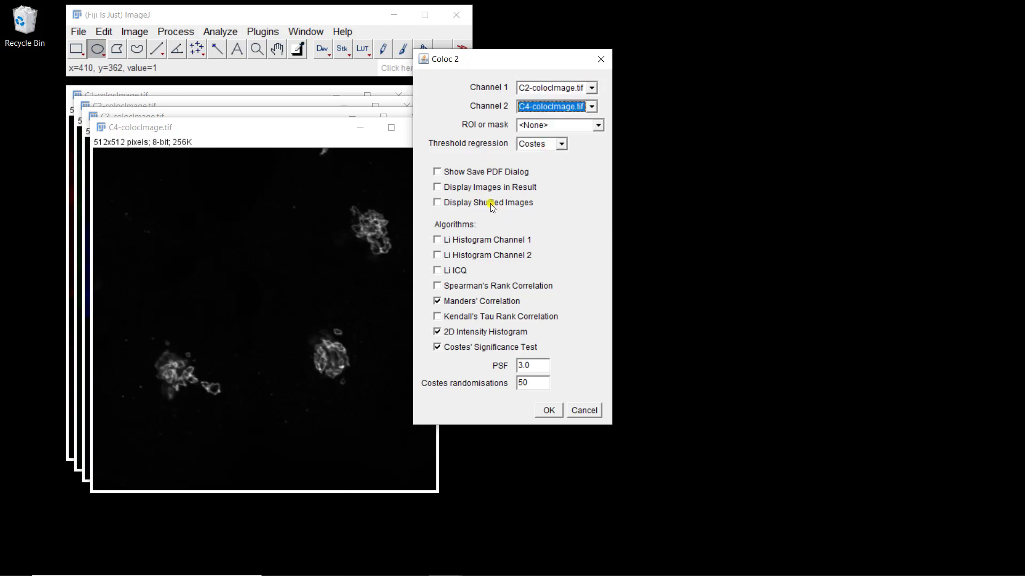
Disable Manders' Correlation and Costes' Significance Test, and run the Coloc 2 analysis.
click(460, 303)
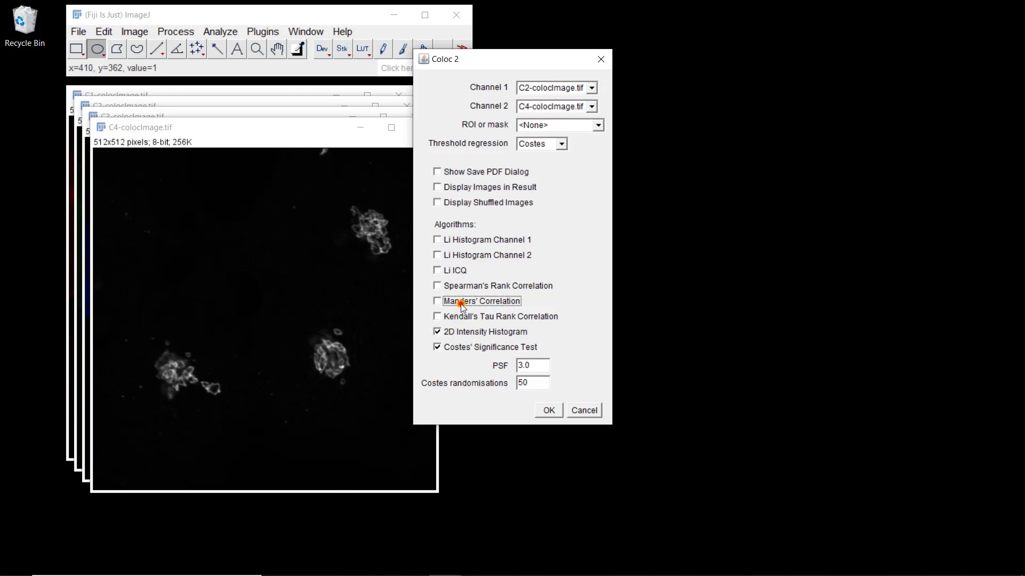
click(462, 347)
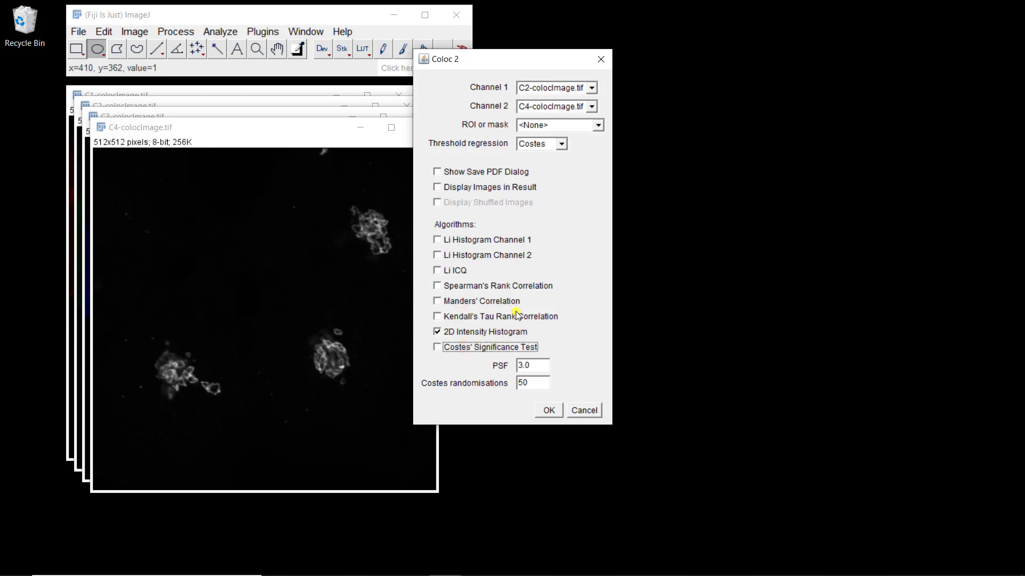
click(552, 411)
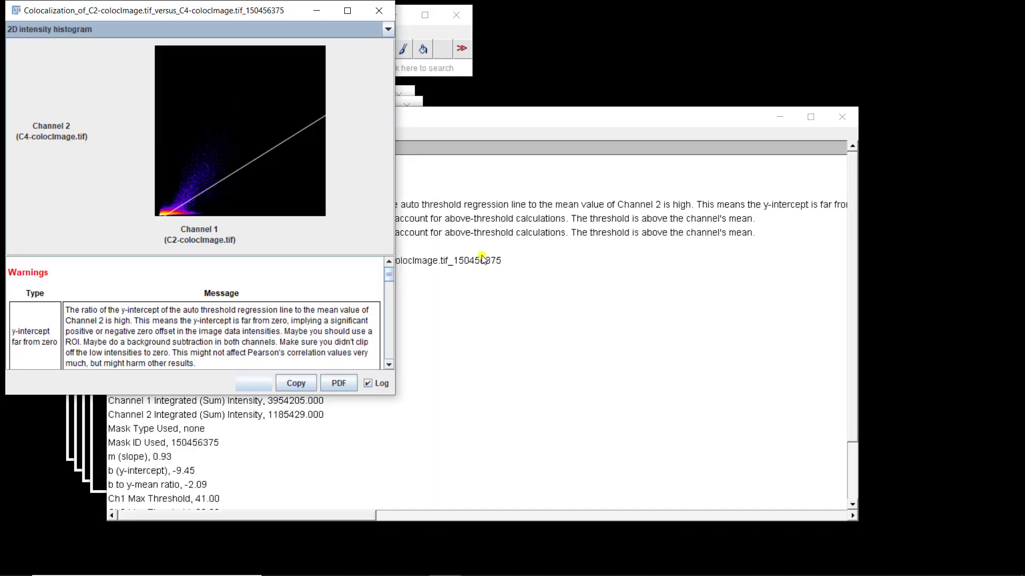
Bring the C4 and C2 channel images out from behind the colocalization results and place them clear of the histogram for comparison.
click(155, 100)
click(157, 226)
click(101, 421)
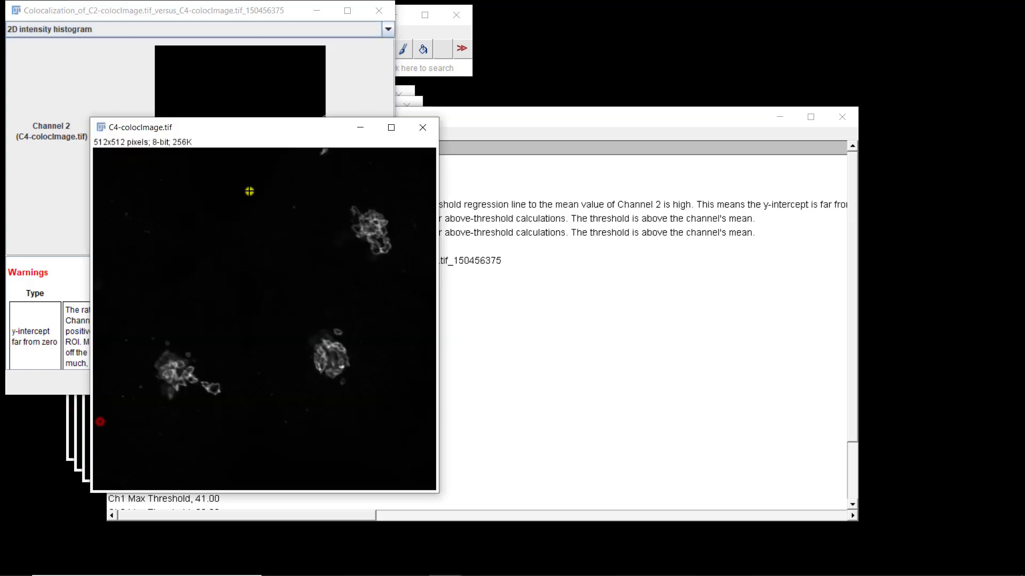
drag(257, 133, 811, 30)
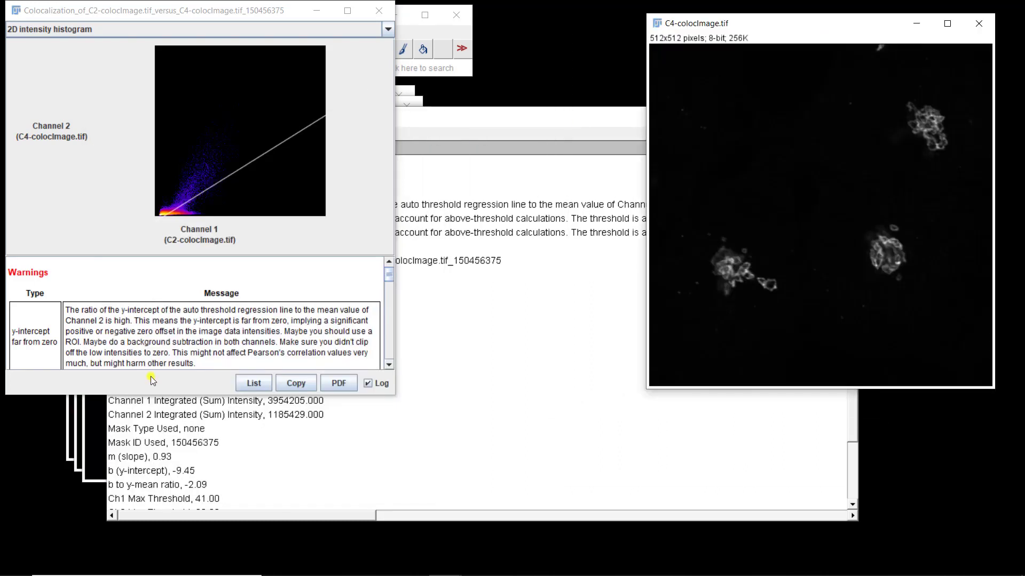
click(78, 437)
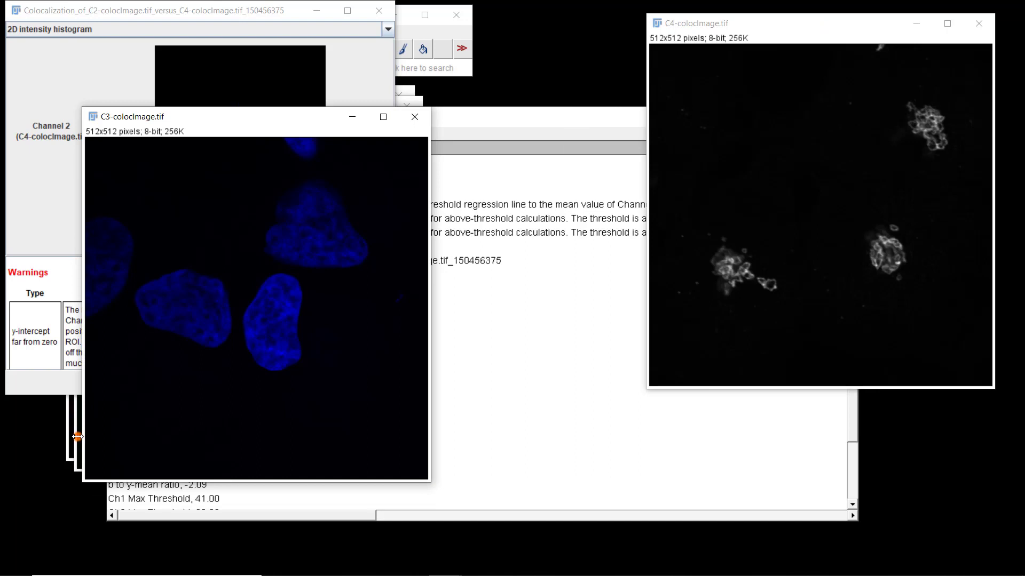
click(78, 437)
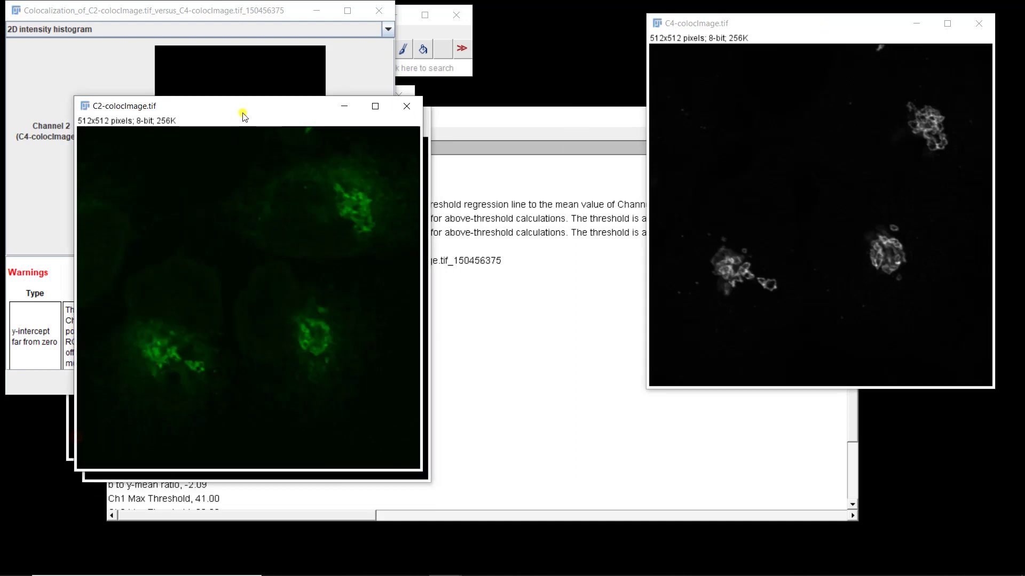
drag(243, 117, 633, 182)
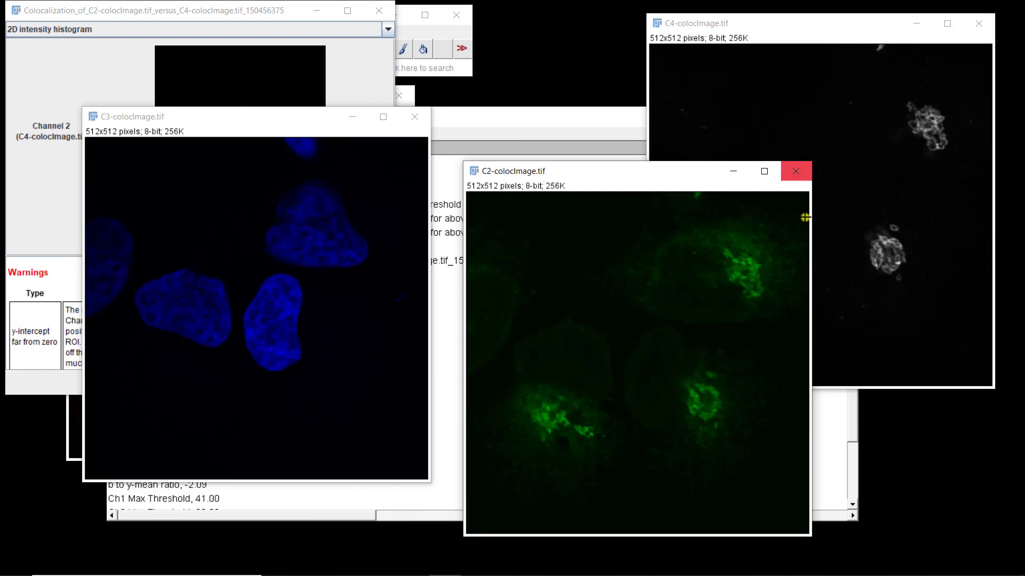
Review the 2D intensity histogram, warnings and Pearson's R values in the colocalization results, and close the results window.
click(337, 60)
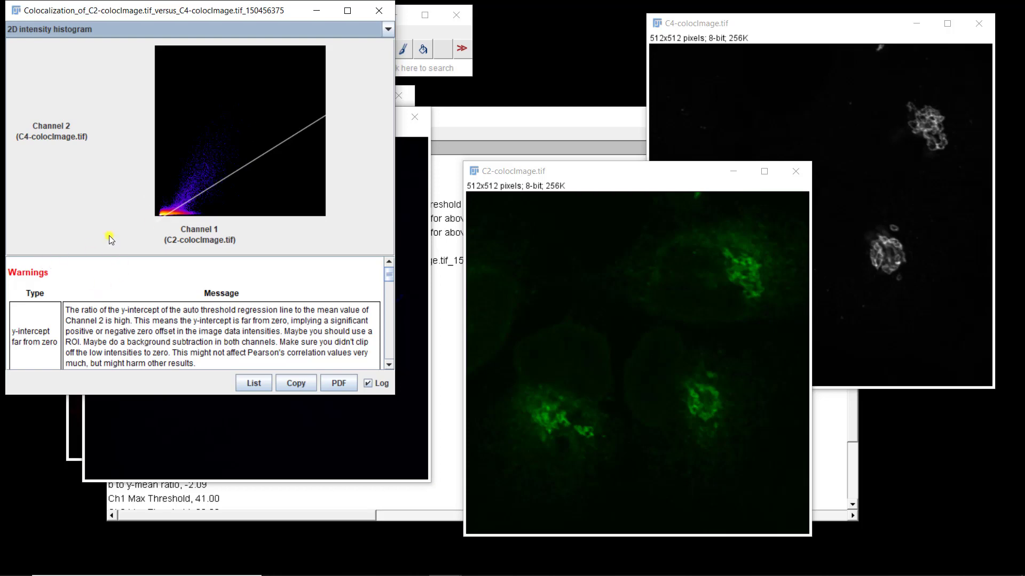
click(90, 223)
scroll(97, 273, down, 3)
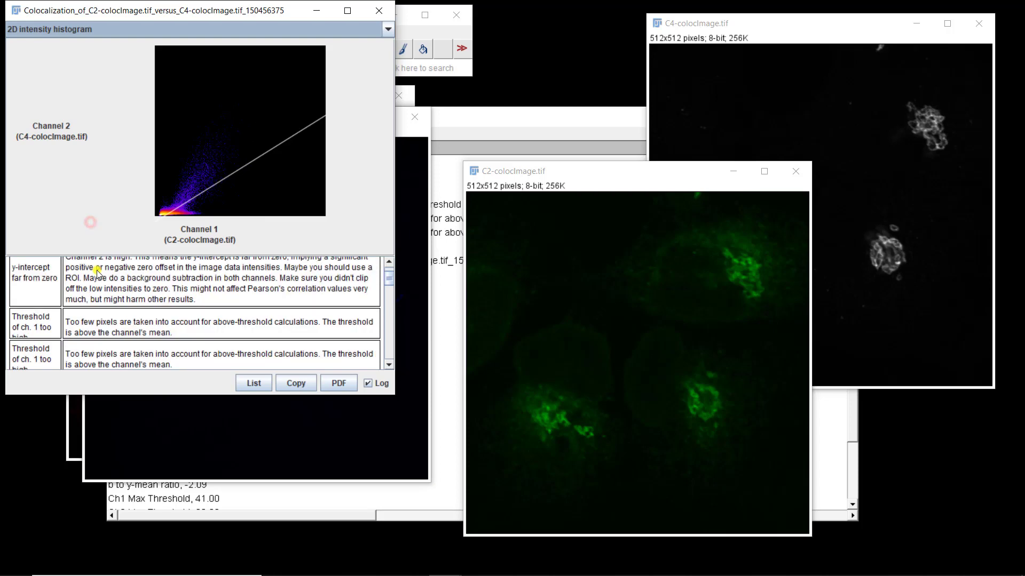
scroll(98, 274, down, 5)
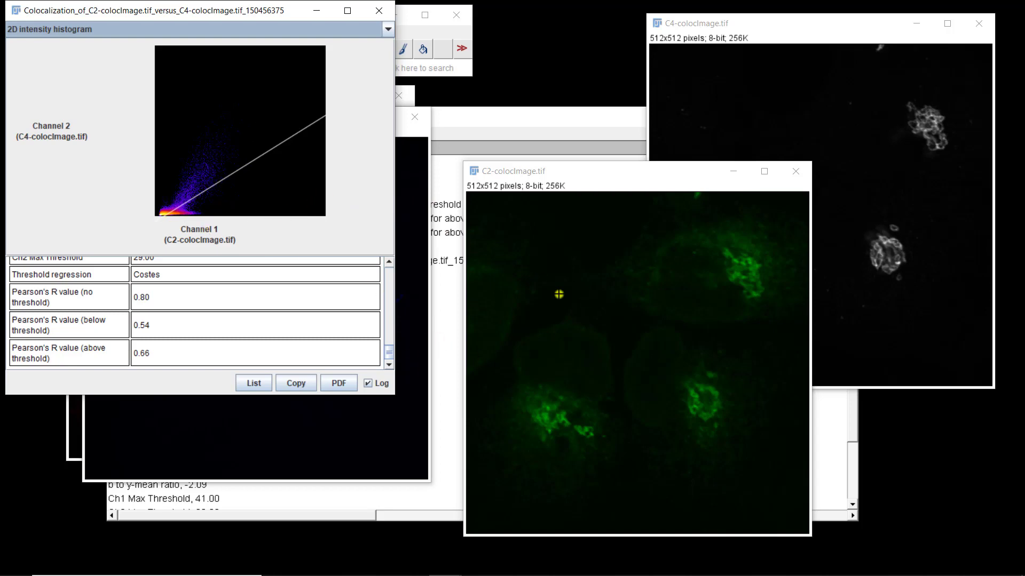
click(380, 11)
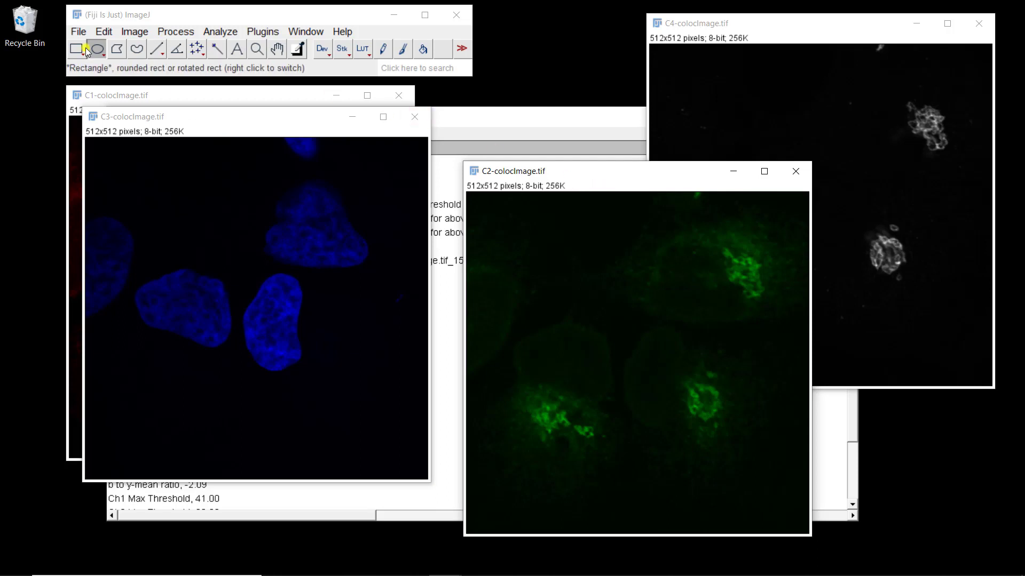
Draw an oval selection around the round cluster in the lower-right cell of C4-colocImage.tif.
click(881, 239)
drag(880, 239, 903, 270)
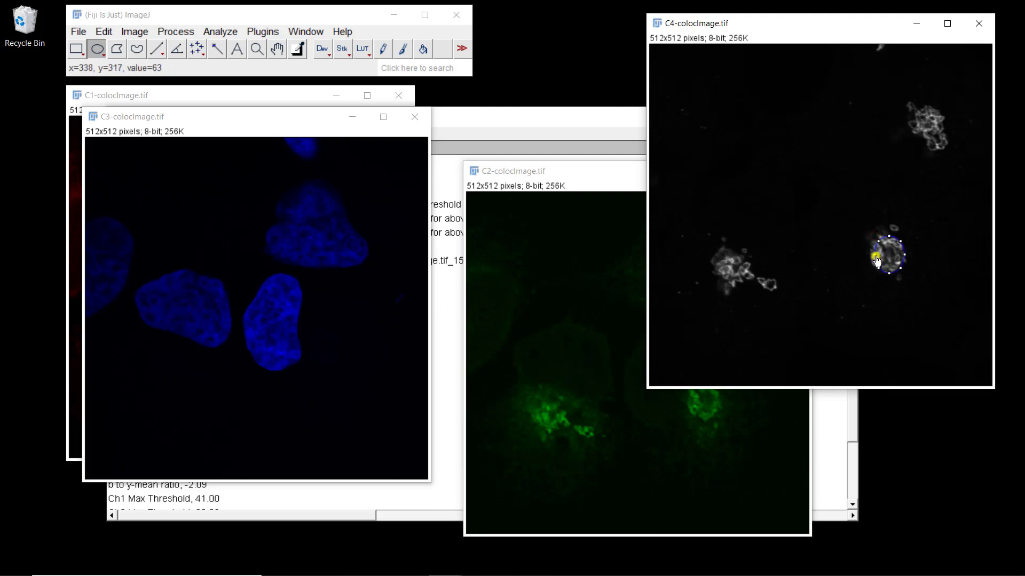
Extend the oval around the cluster to about 57 × 56 pixels, and set Coloc 2 to compare C2-colocImage.tif with C4-colocImage.tif.
drag(876, 261, 865, 256)
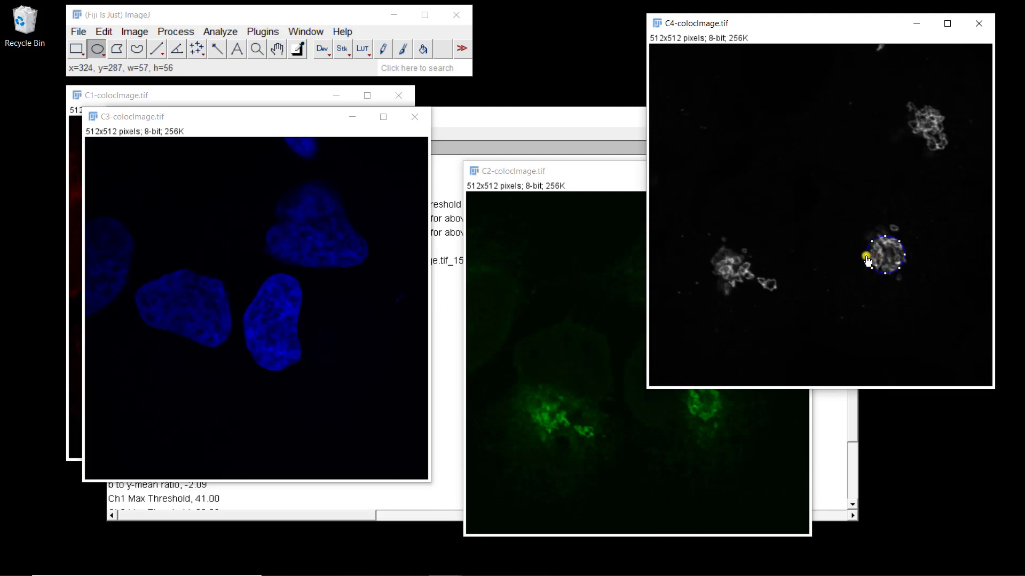
click(220, 31)
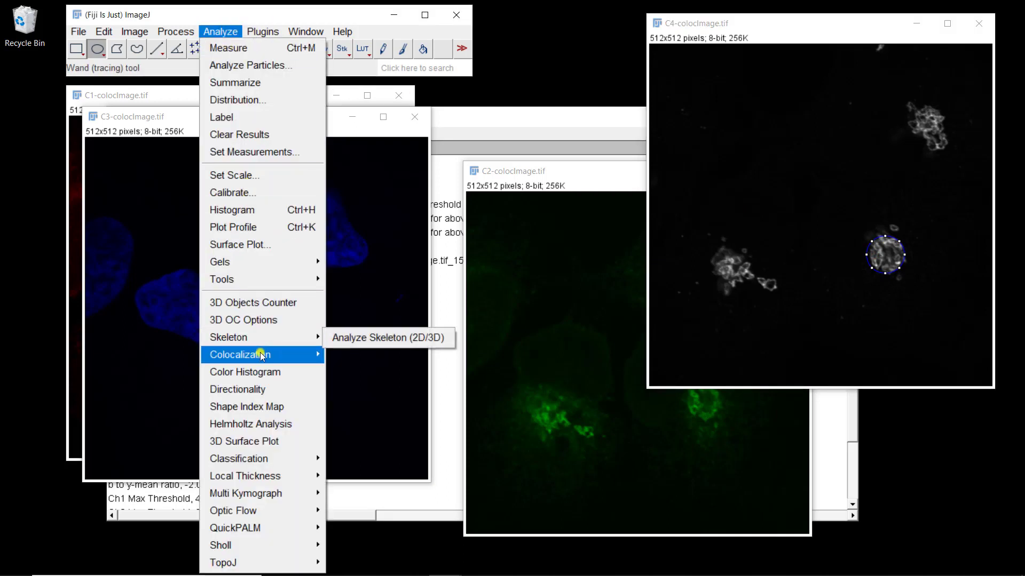
mouse_move(262, 357)
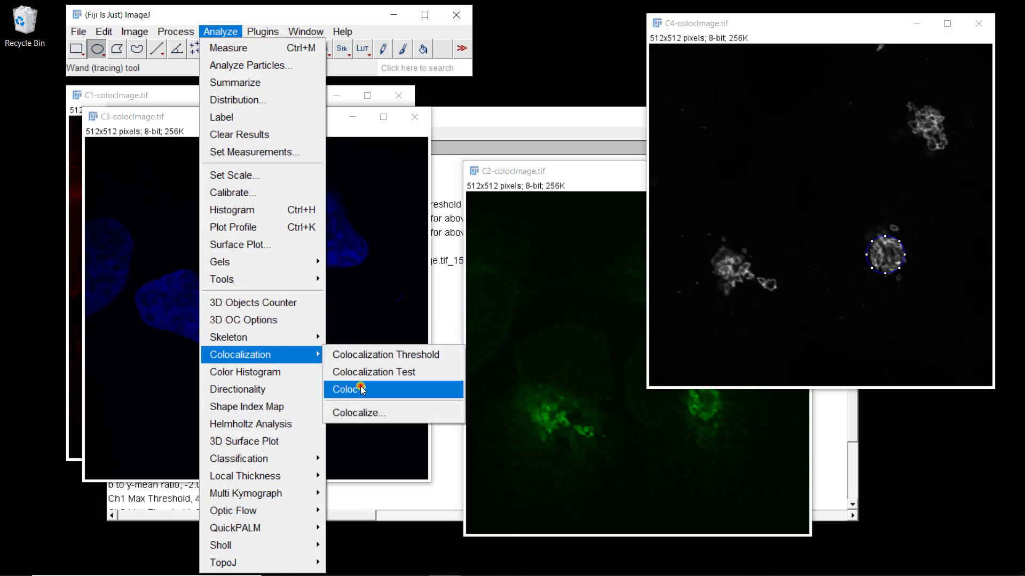
click(361, 390)
click(587, 88)
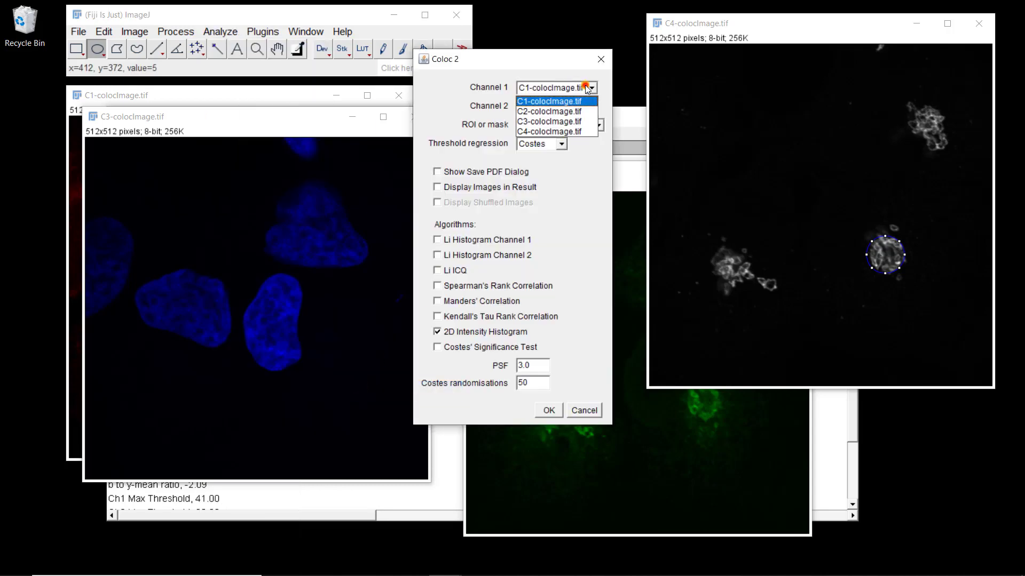
click(559, 111)
click(559, 109)
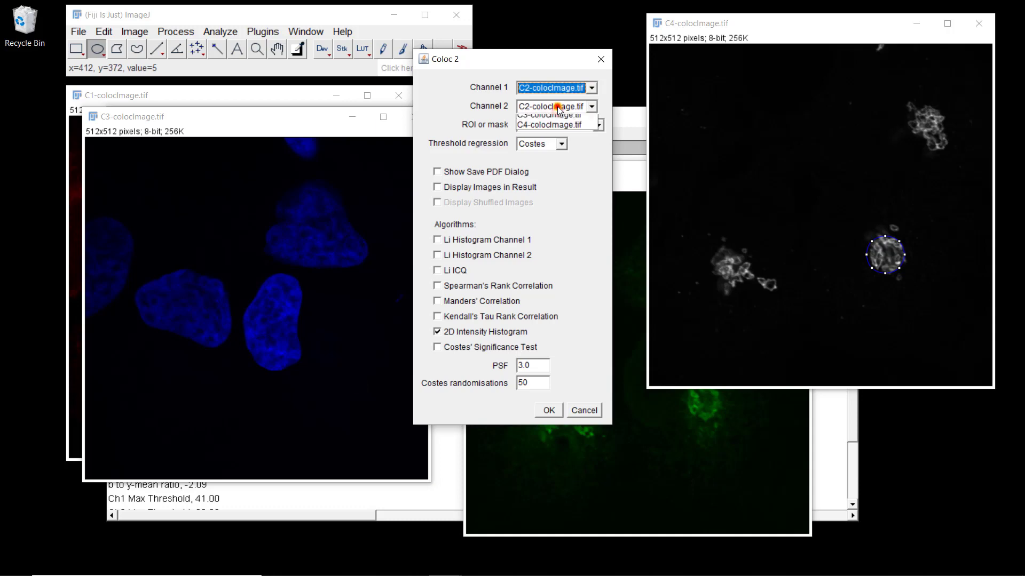
click(540, 148)
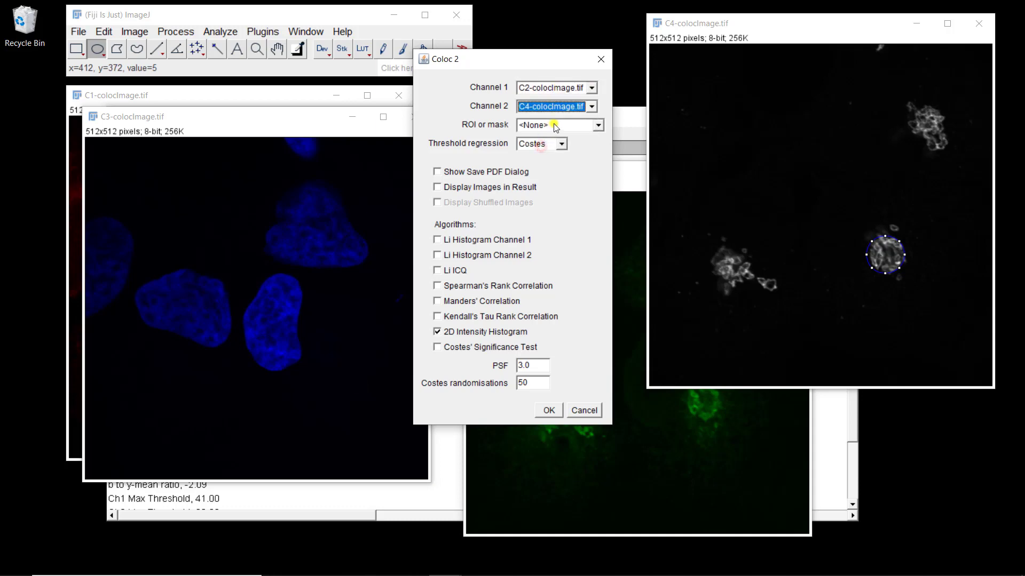
Restrict the Coloc 2 analysis to the ROI(s) in channel 2 and run it.
click(555, 126)
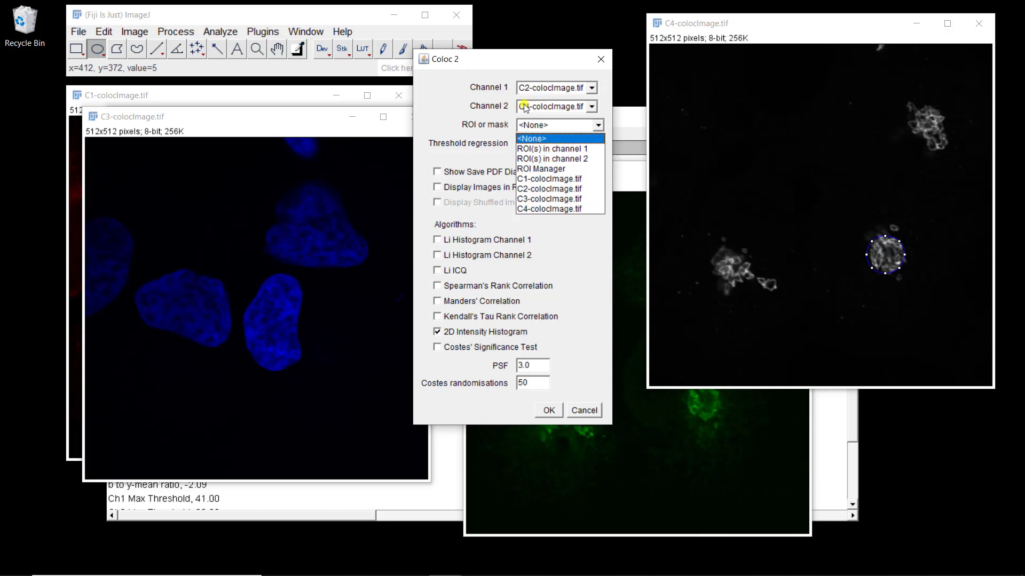
click(533, 159)
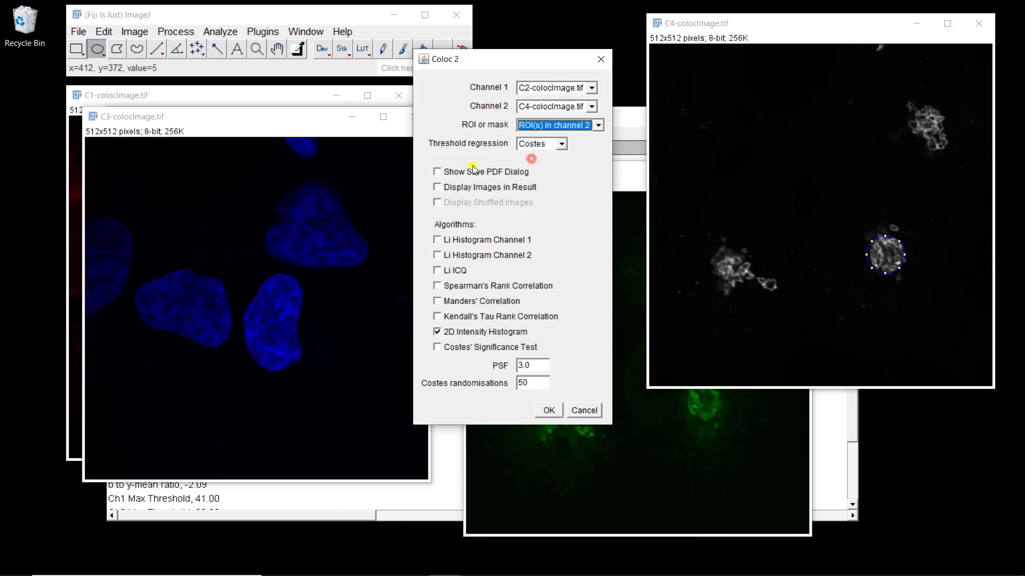
click(544, 411)
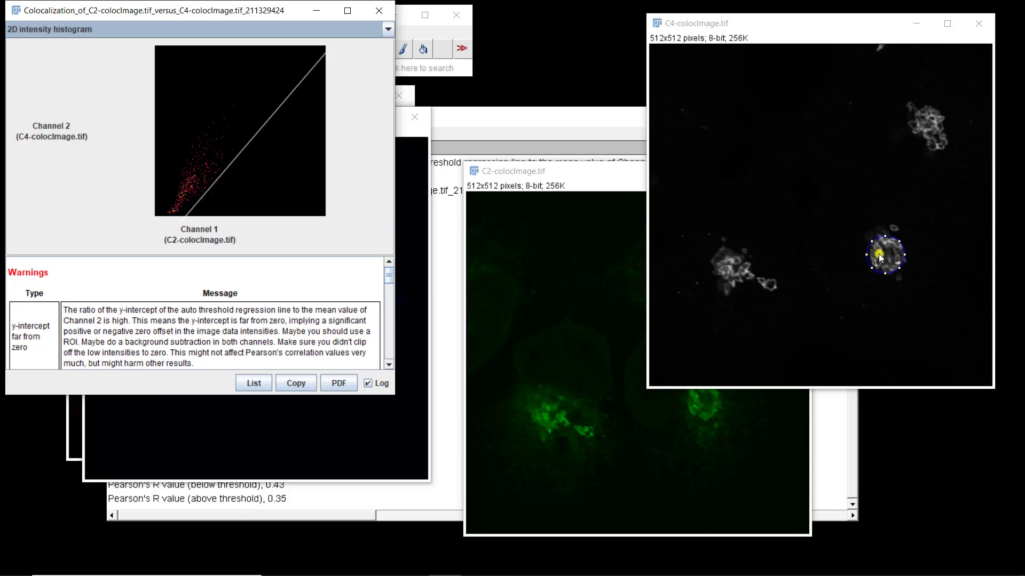
Close the region's colocalization results and remove the oval selection from C4-colocImage.tif.
click(633, 176)
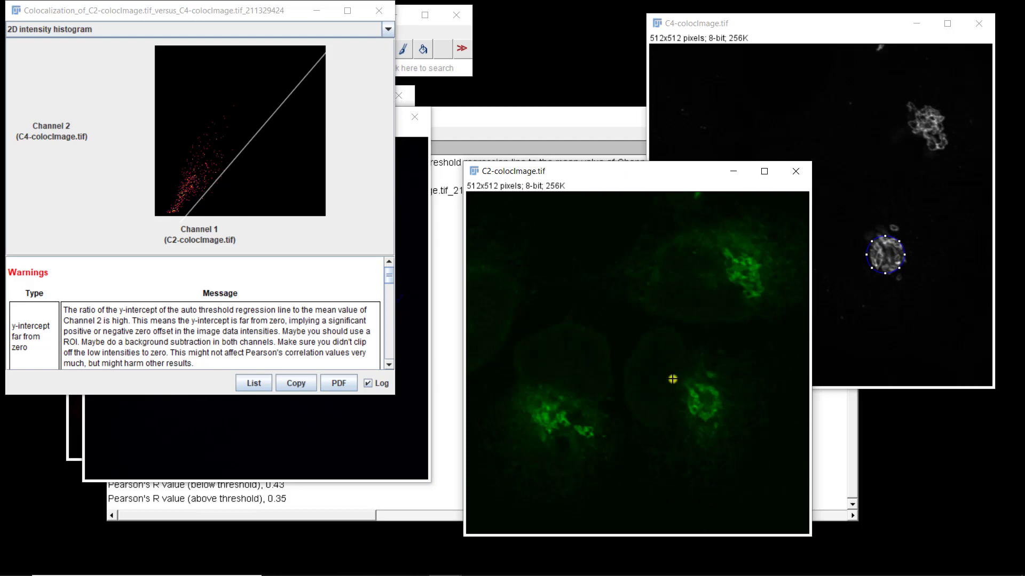
click(381, 13)
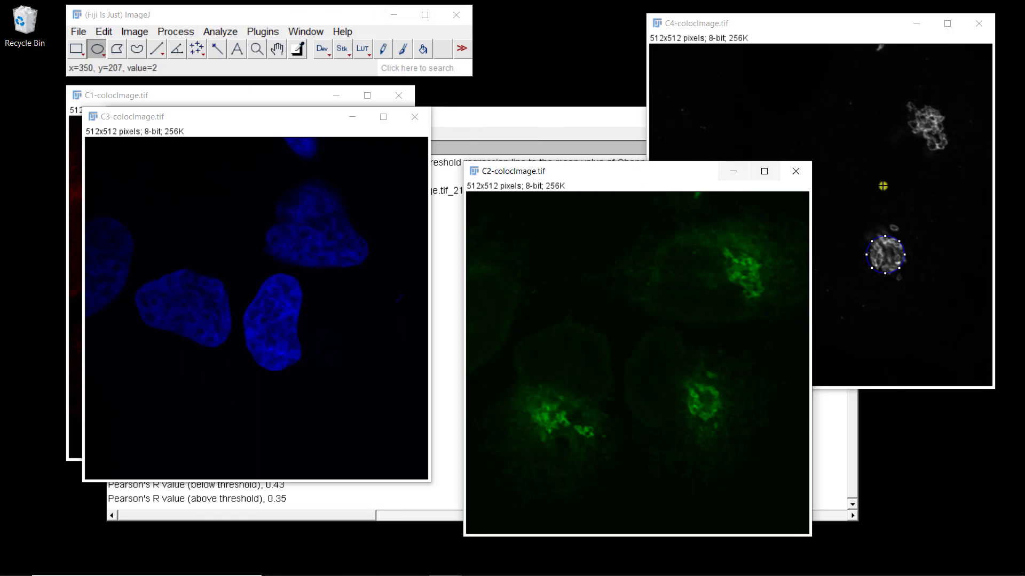
click(701, 114)
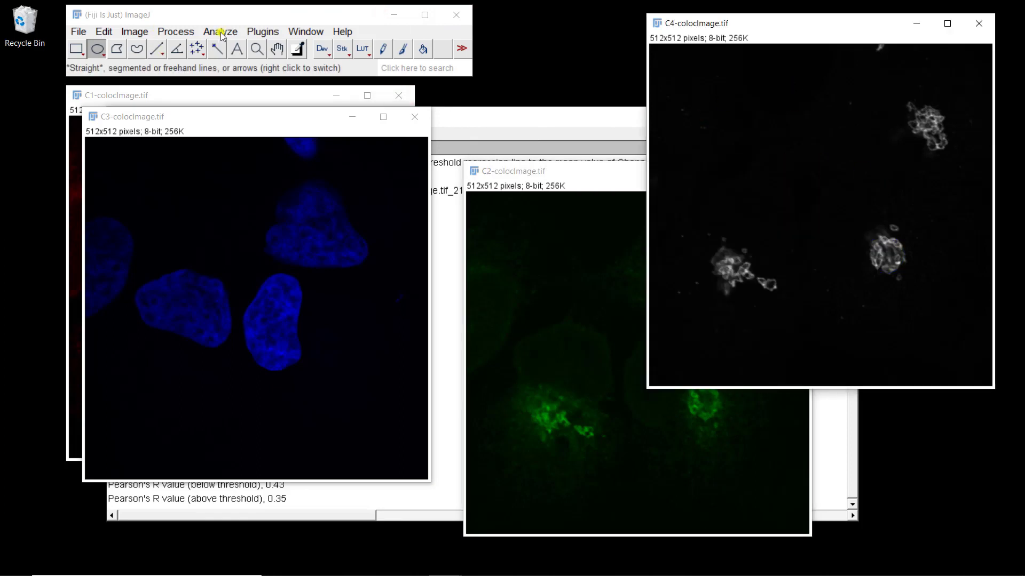
Start a new Coloc 2 analysis with Manders' Correlation and Costes' Significance Test enabled.
click(219, 32)
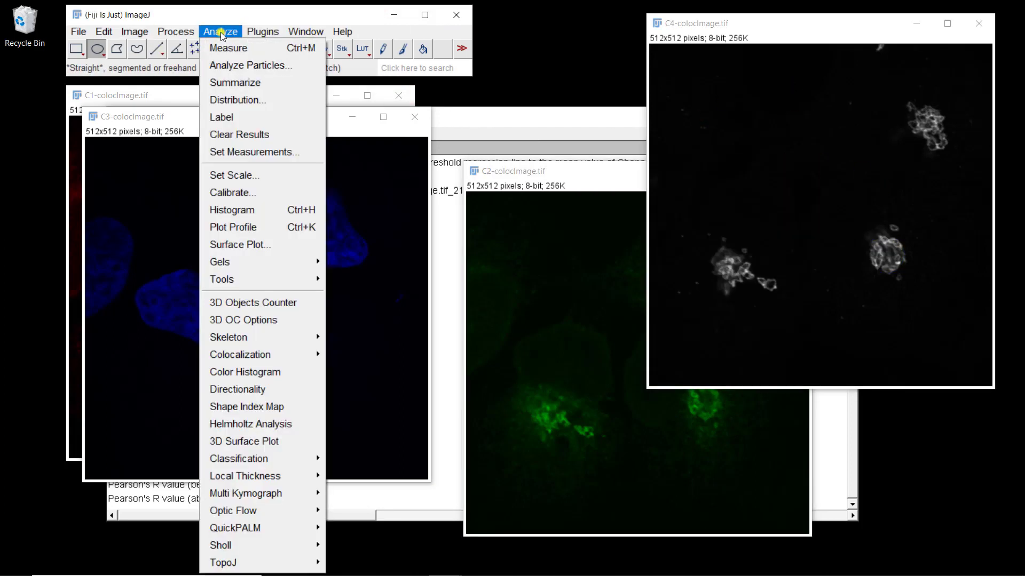
mouse_move(249, 359)
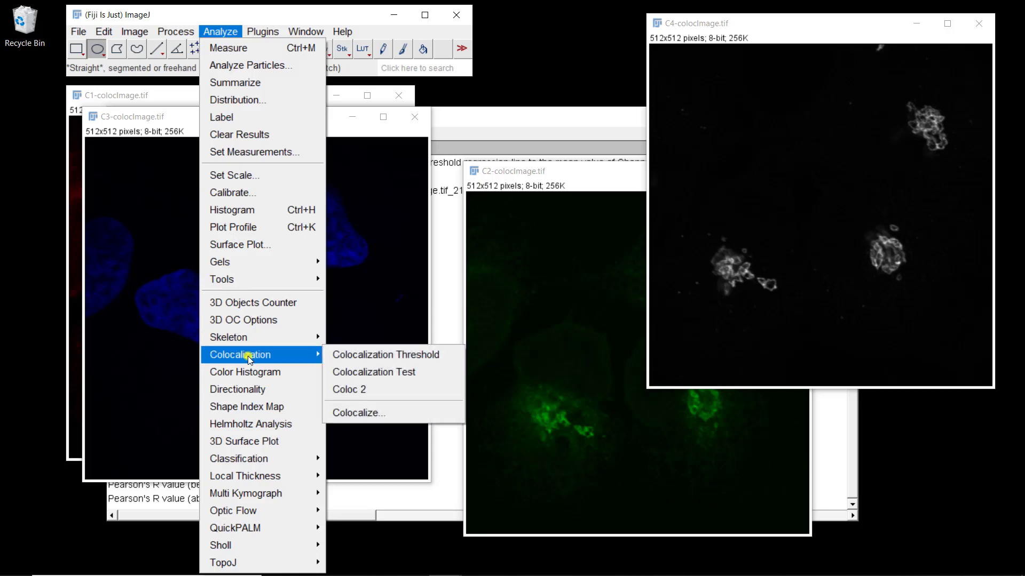
click(363, 392)
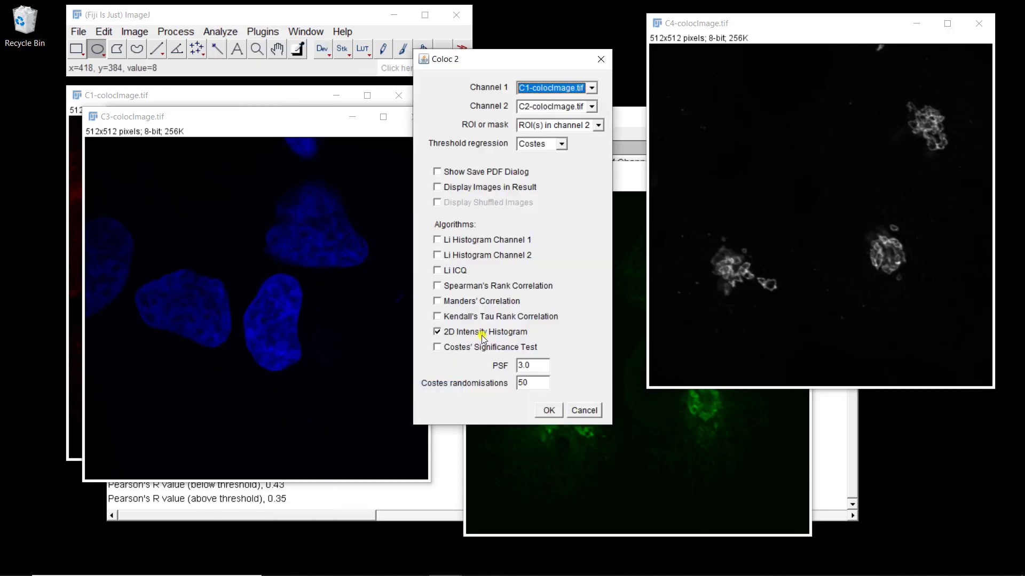
click(475, 301)
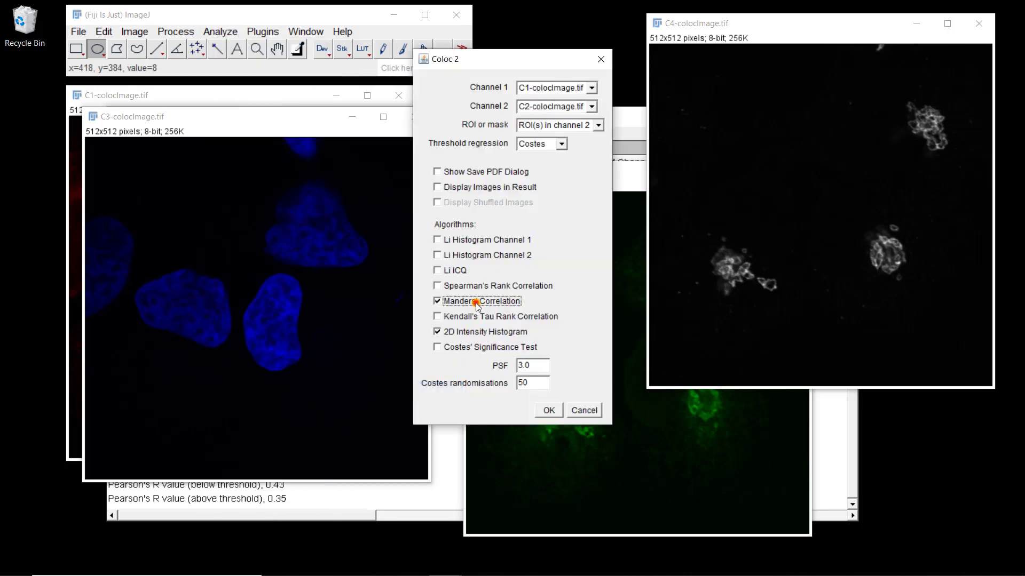
click(466, 350)
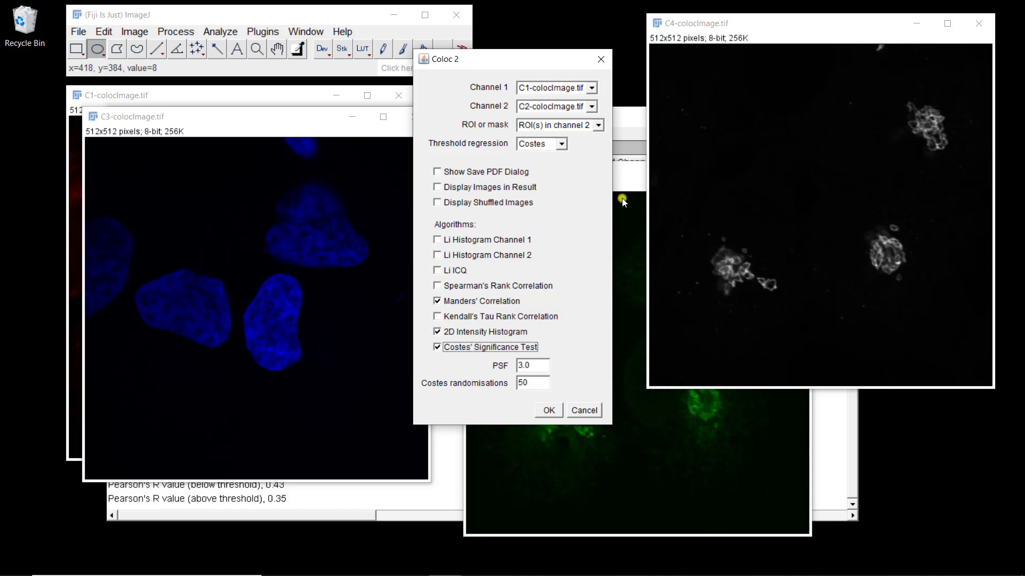
Set the ROI or mask to <None>, choose C2-colocImage.tif and C4-colocImage.tif as channels 1 and 2, and run the analysis.
click(596, 125)
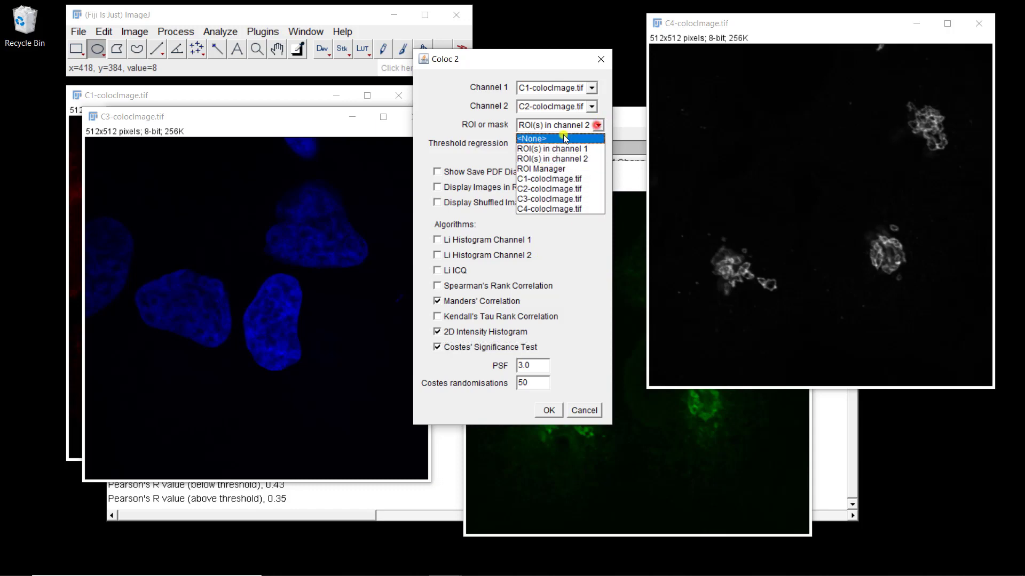
click(563, 135)
click(590, 89)
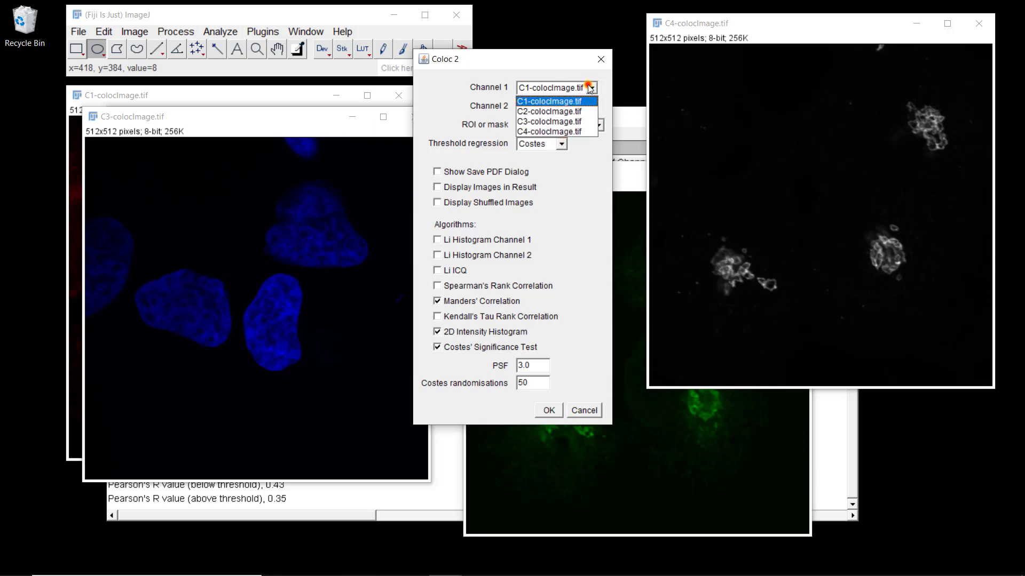
click(555, 109)
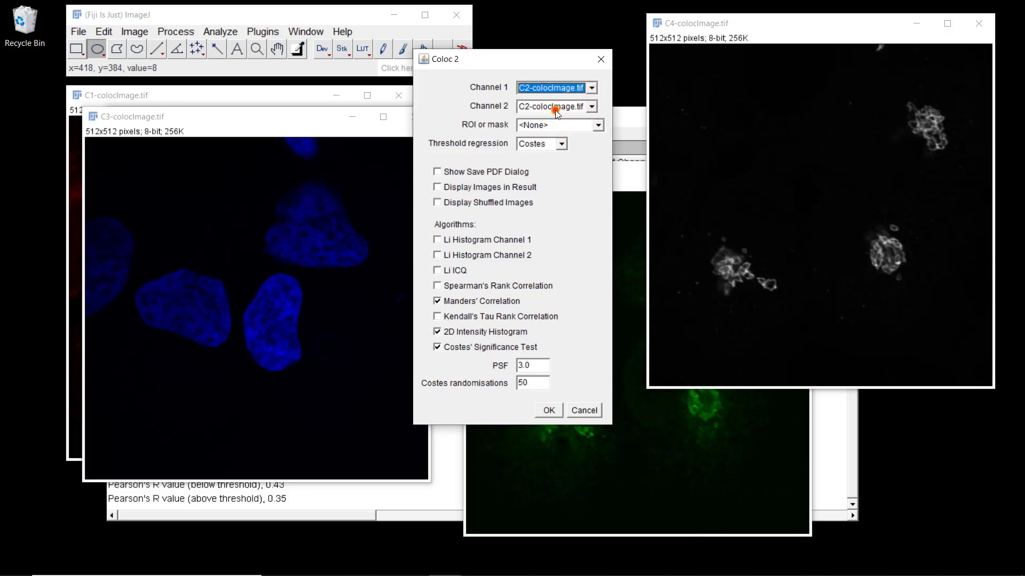
click(588, 107)
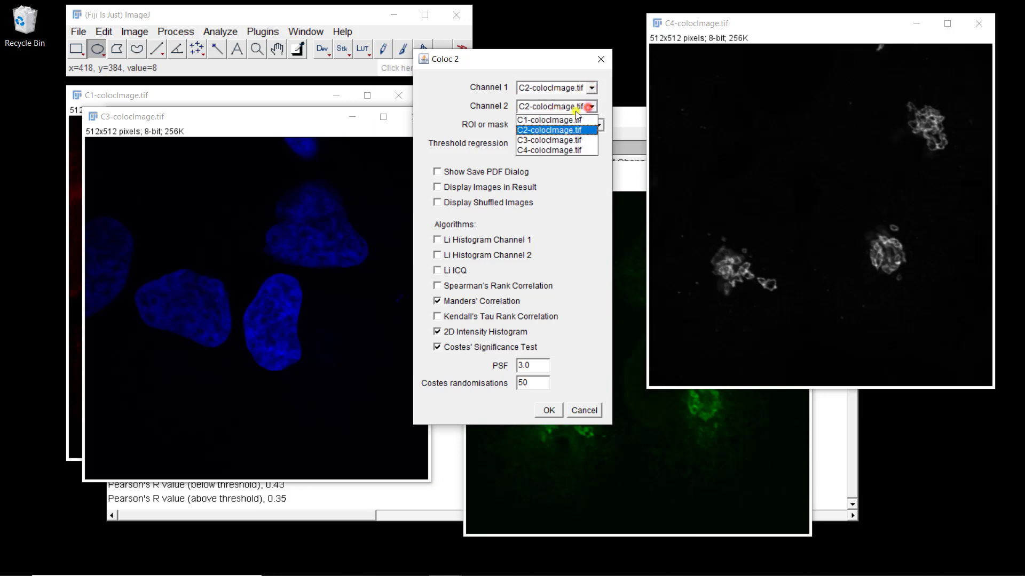
click(543, 150)
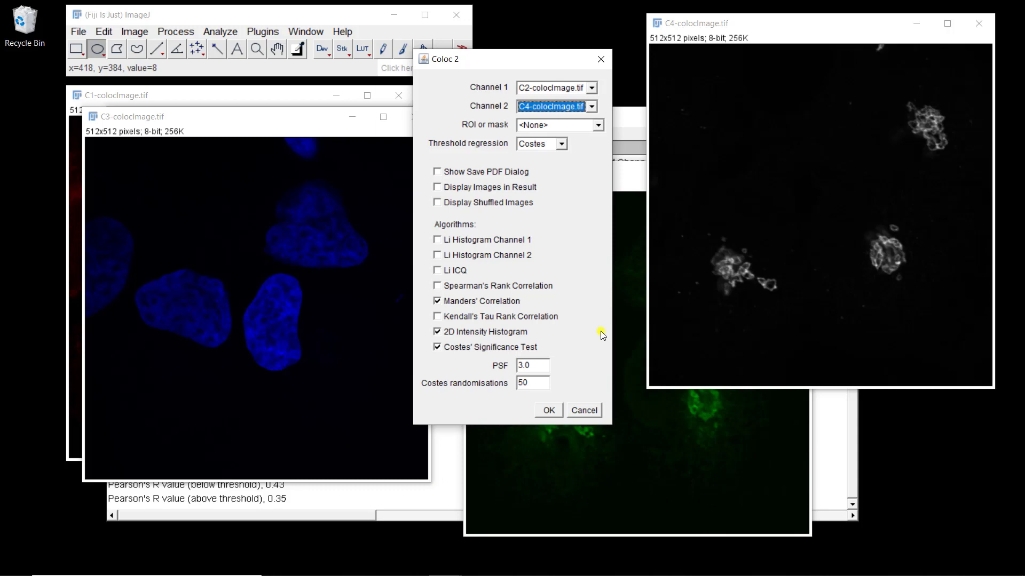
click(549, 410)
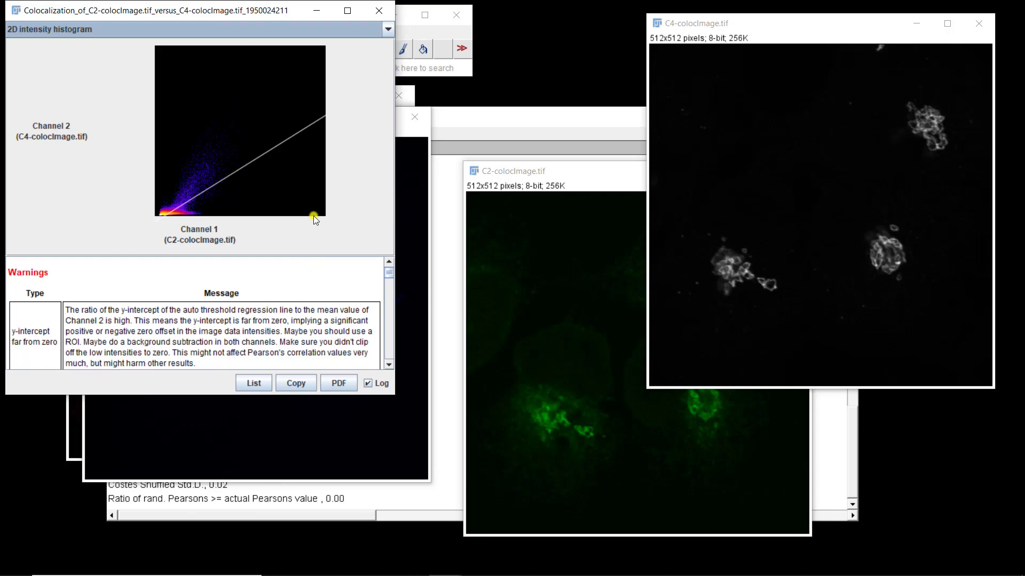
Examine the Manders' tM1, tM2 and Costes P-Value results against the C2 and C4 channel images, and close the results window.
scroll(156, 317, down, 10)
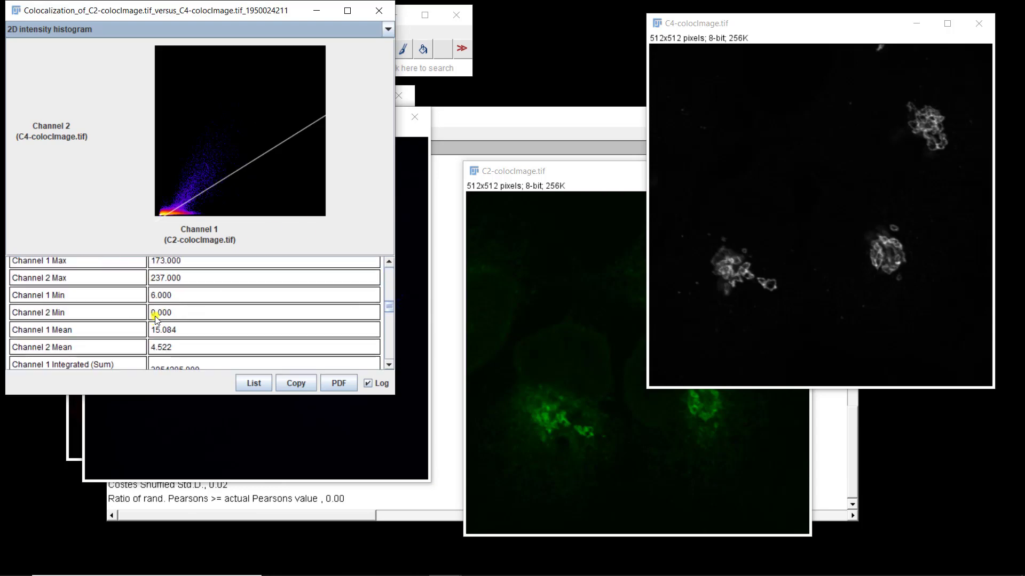
scroll(156, 317, down, 3)
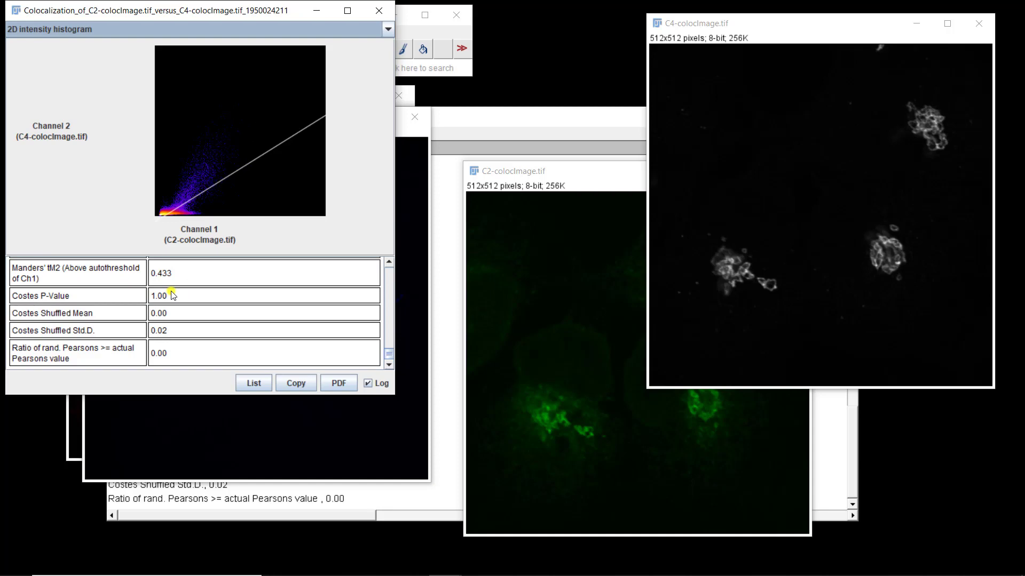
scroll(172, 295, up, 1)
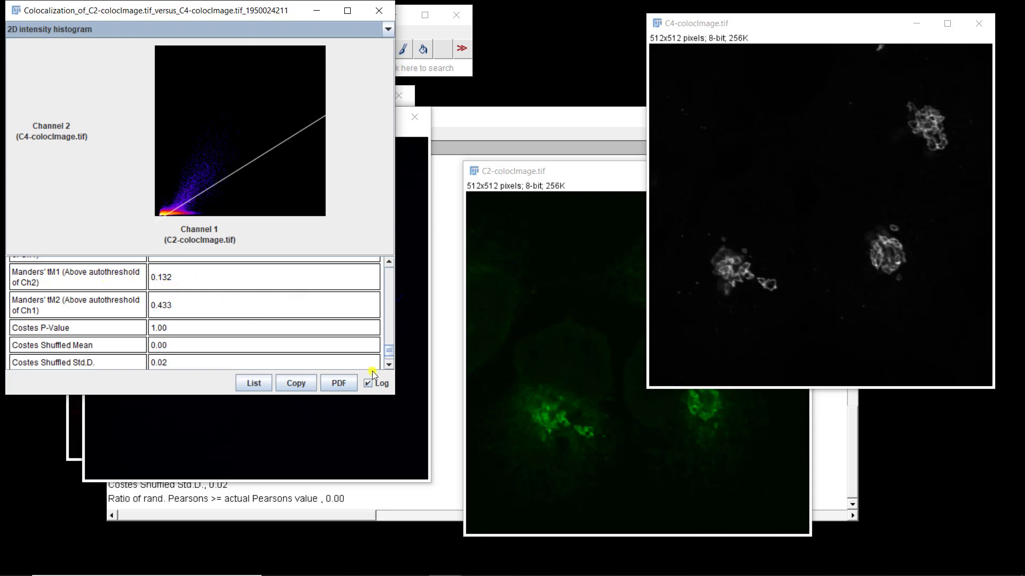
click(598, 174)
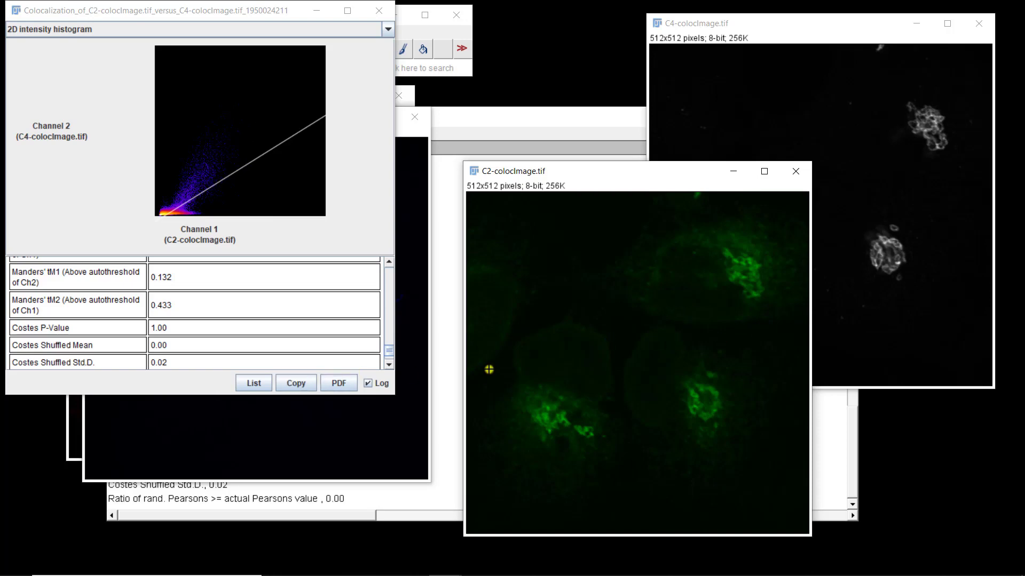
click(838, 24)
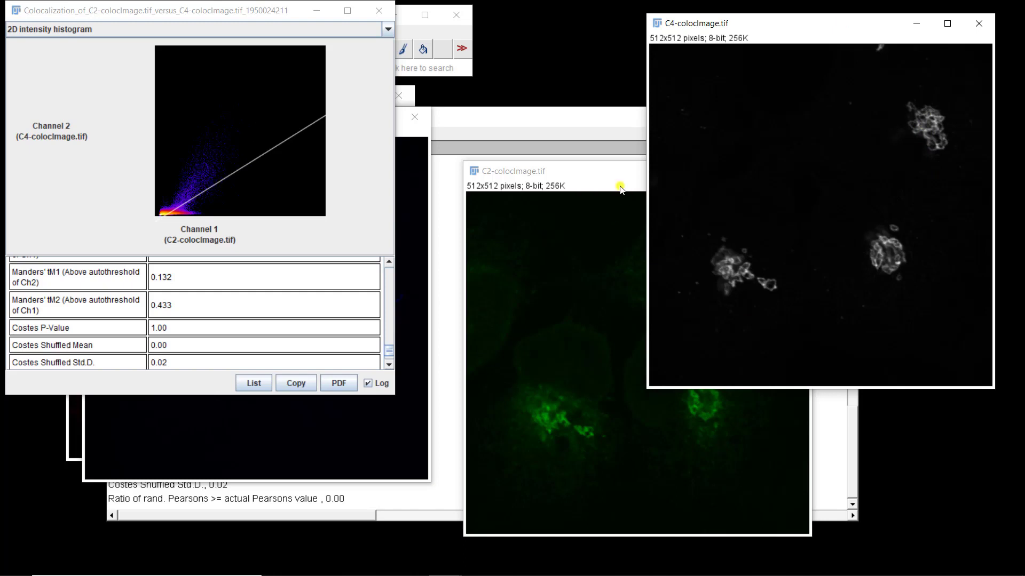
click(619, 186)
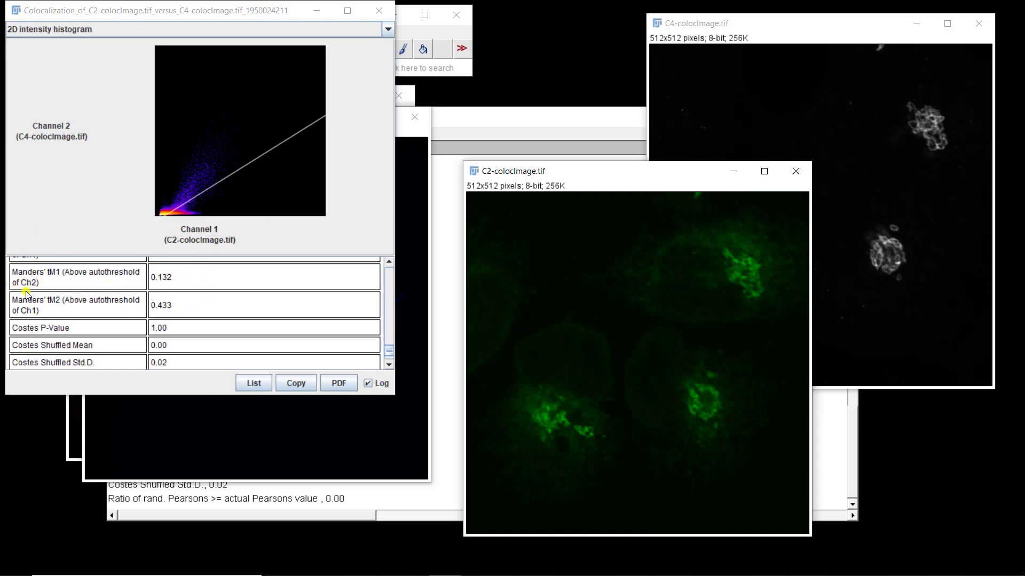
click(792, 25)
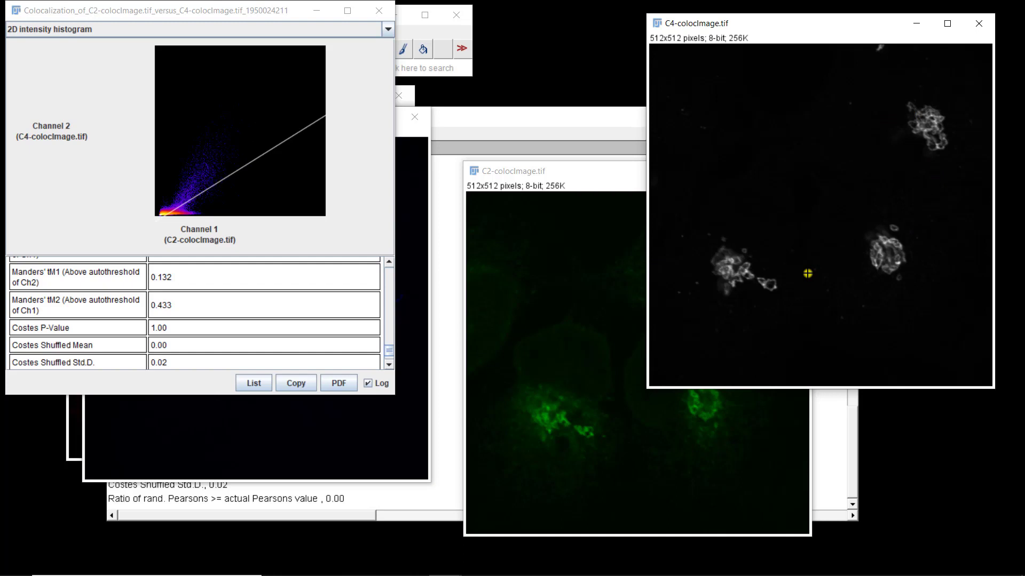
click(610, 171)
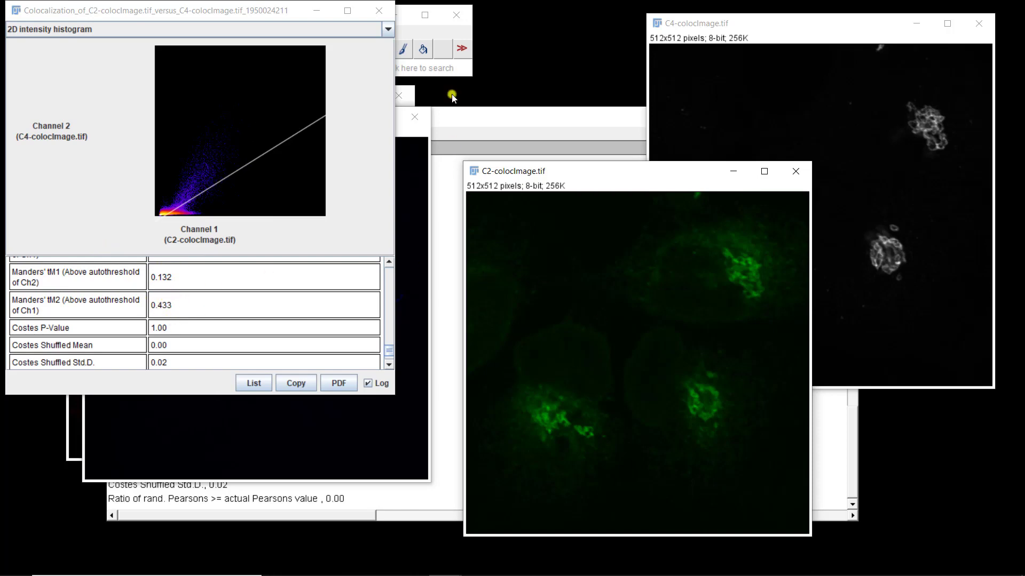
click(380, 11)
Place C1-colocImage.tif over the C2 image and C3-colocImage.tif over the C4 image so the Log values are uncovered.
drag(221, 118, 731, 111)
double_click(291, 96)
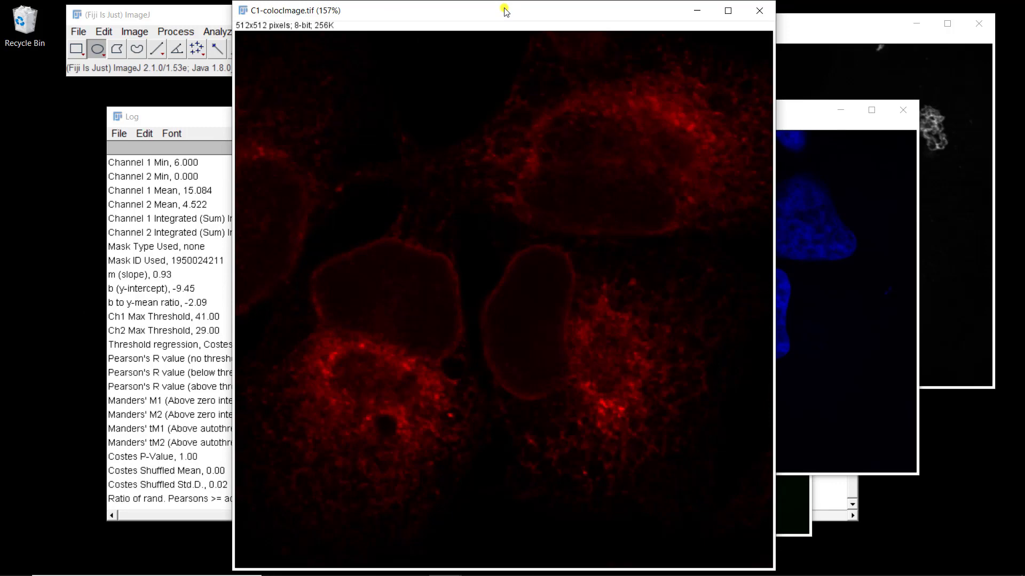
double_click(505, 11)
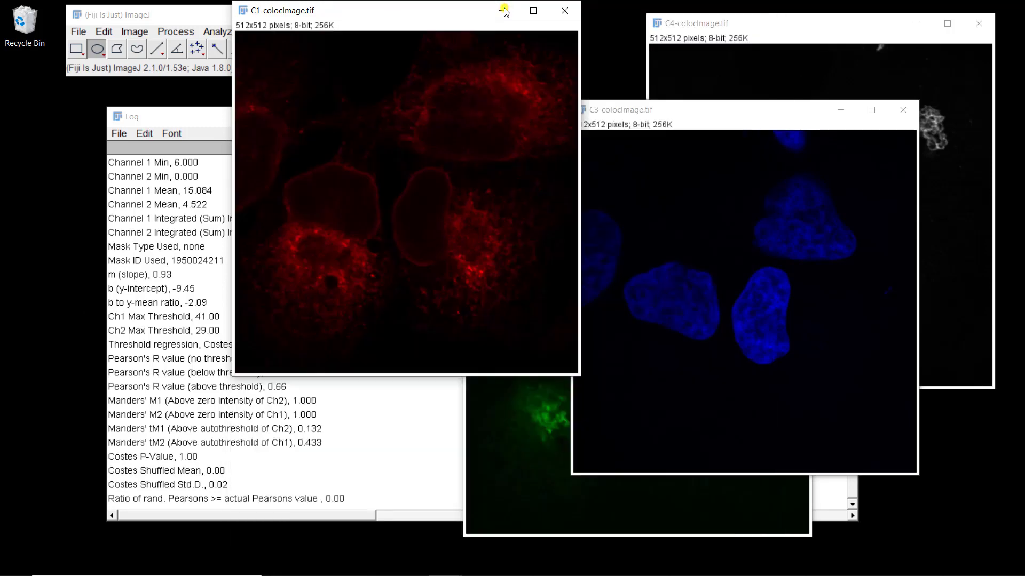
click(451, 12)
drag(462, 27, 672, 188)
drag(776, 121, 845, 49)
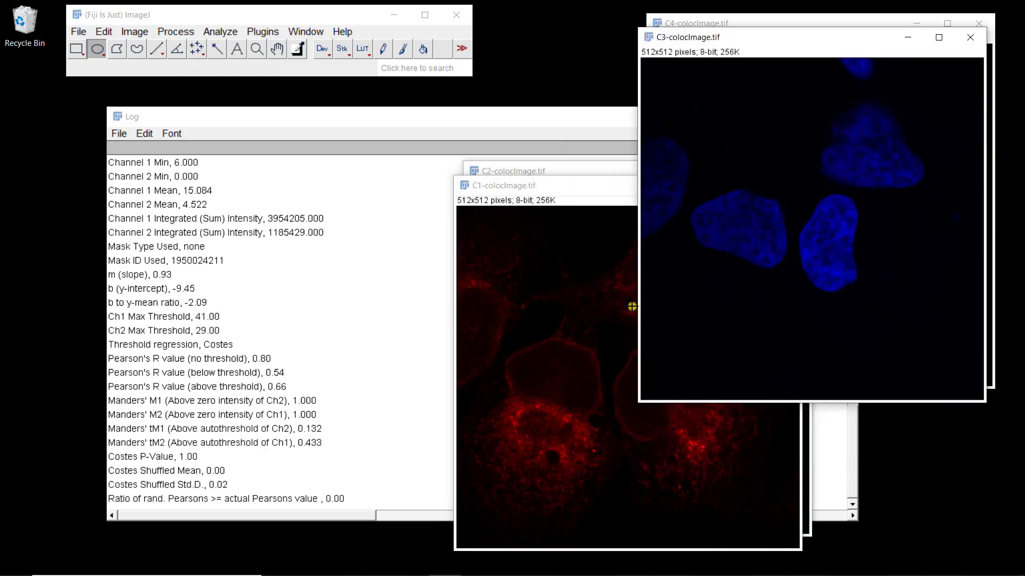
click(614, 186)
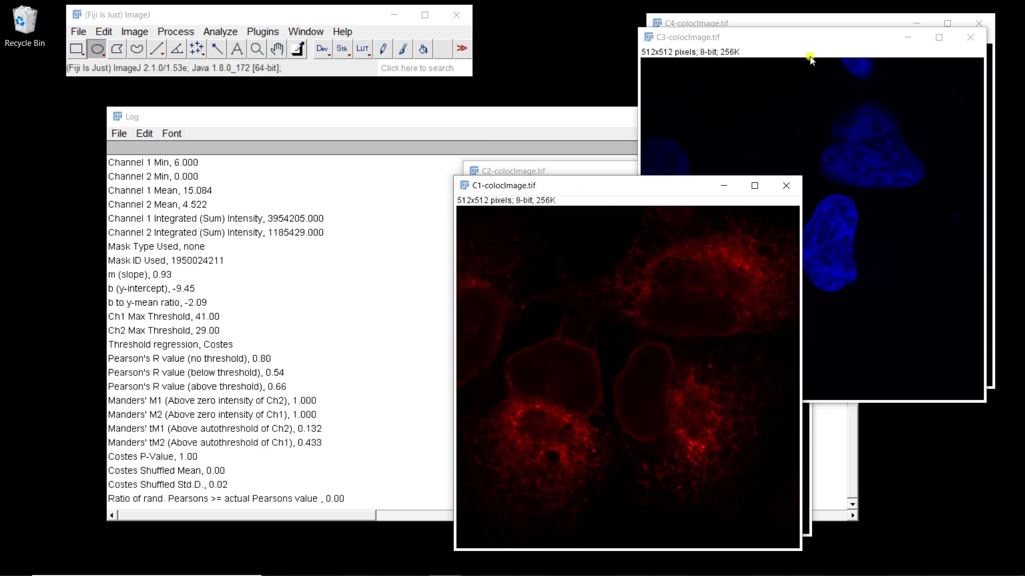
Run Coloc 2 on C1-colocImage.tif and C3-colocImage.tif with Manders' Correlation and Costes' Significance Test disabled.
click(220, 31)
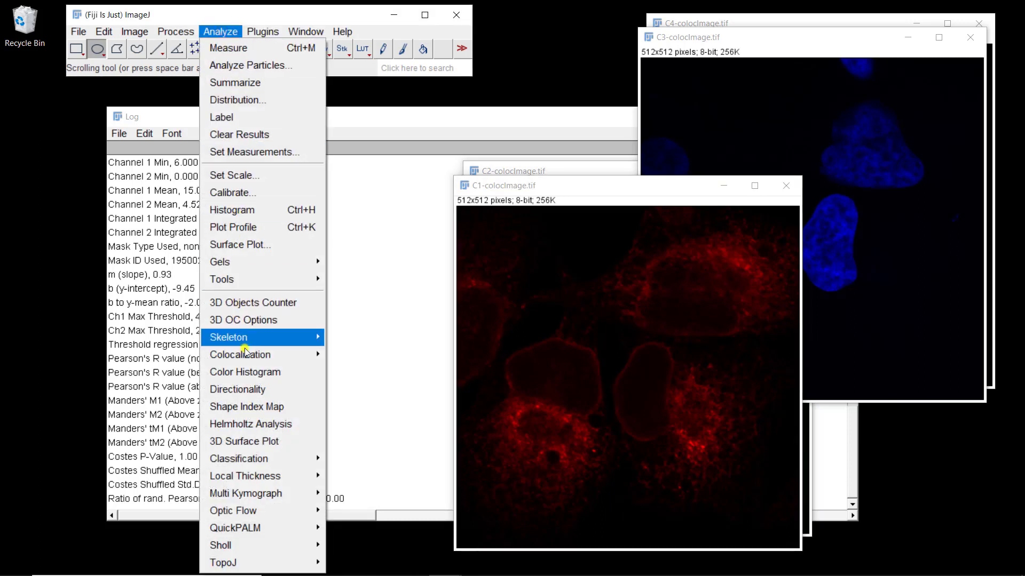
mouse_move(299, 355)
click(345, 390)
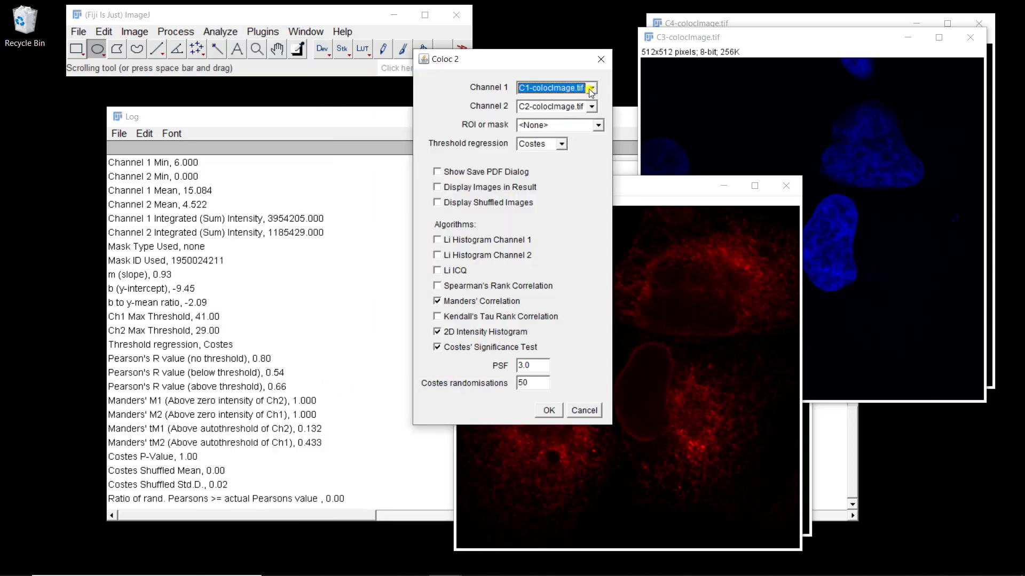
click(591, 106)
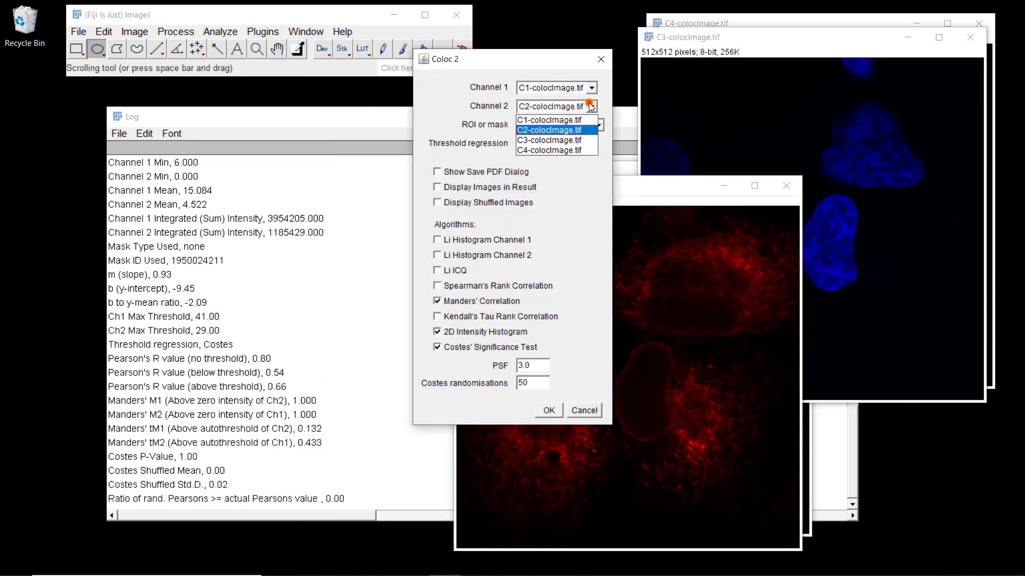
click(567, 141)
click(445, 348)
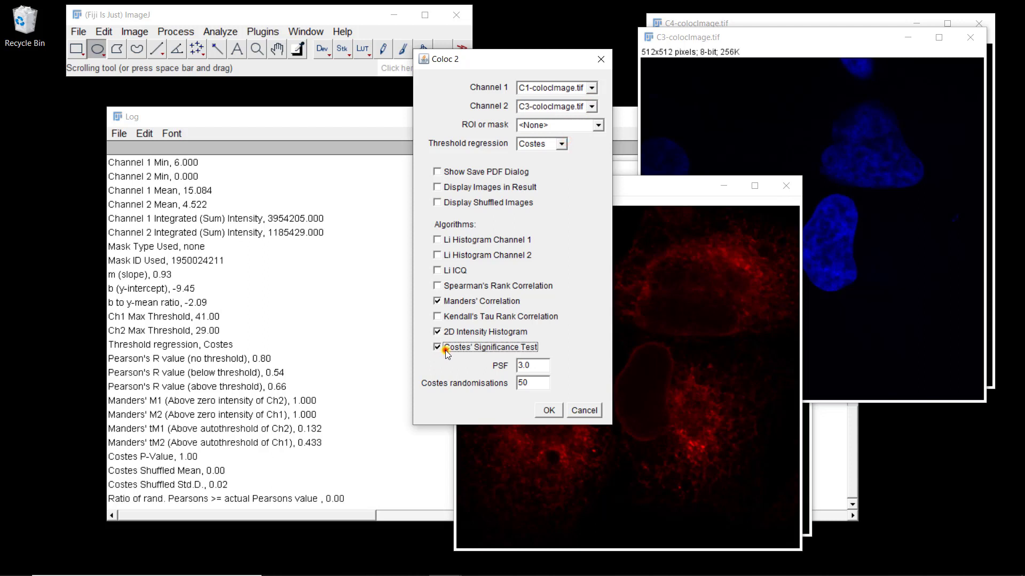
click(468, 301)
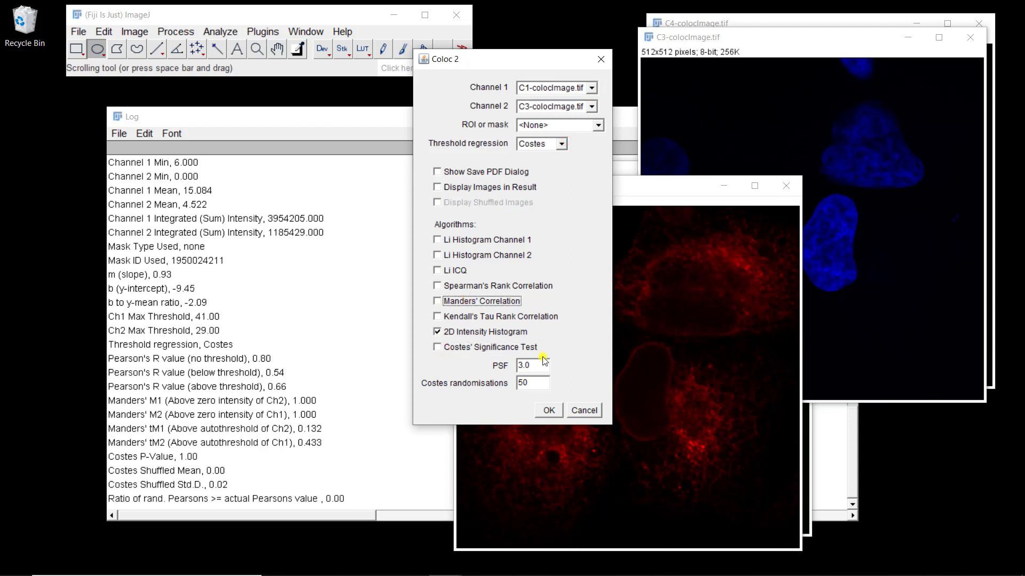
click(549, 411)
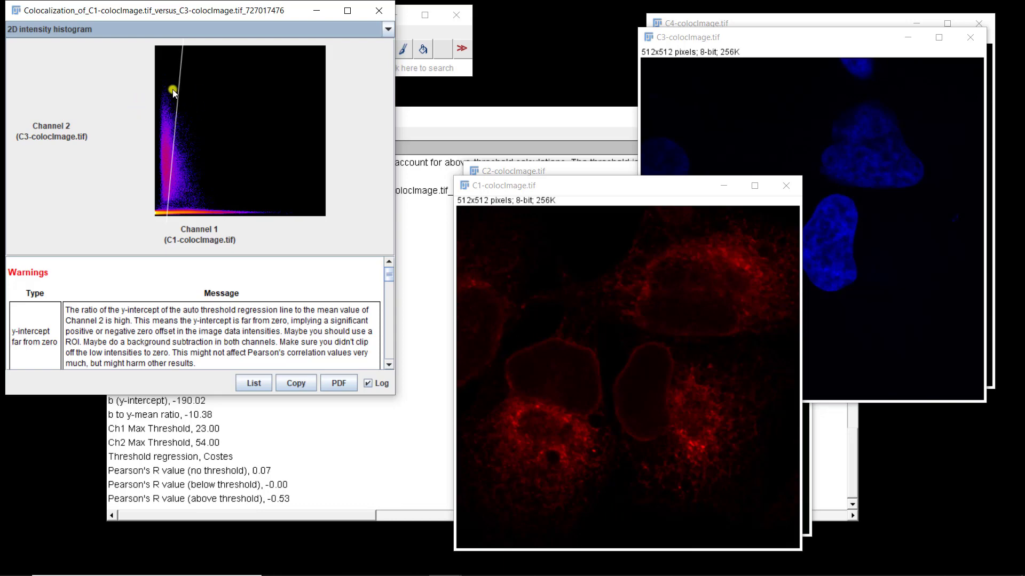
Examine the Pearson's R values with the C1 and C3 channel images side by side, and close the results window.
scroll(91, 272, down, 6)
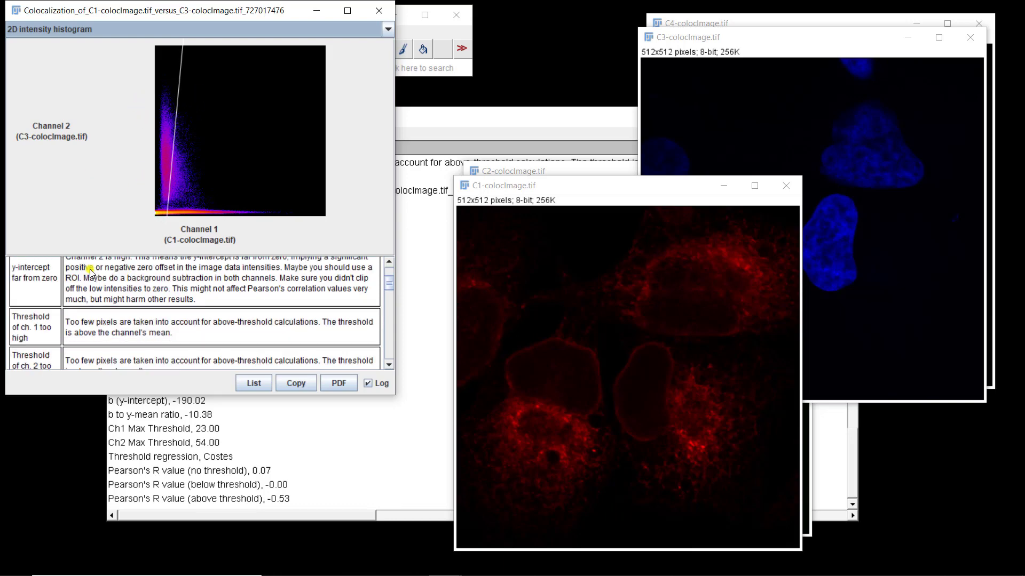
scroll(91, 272, down, 5)
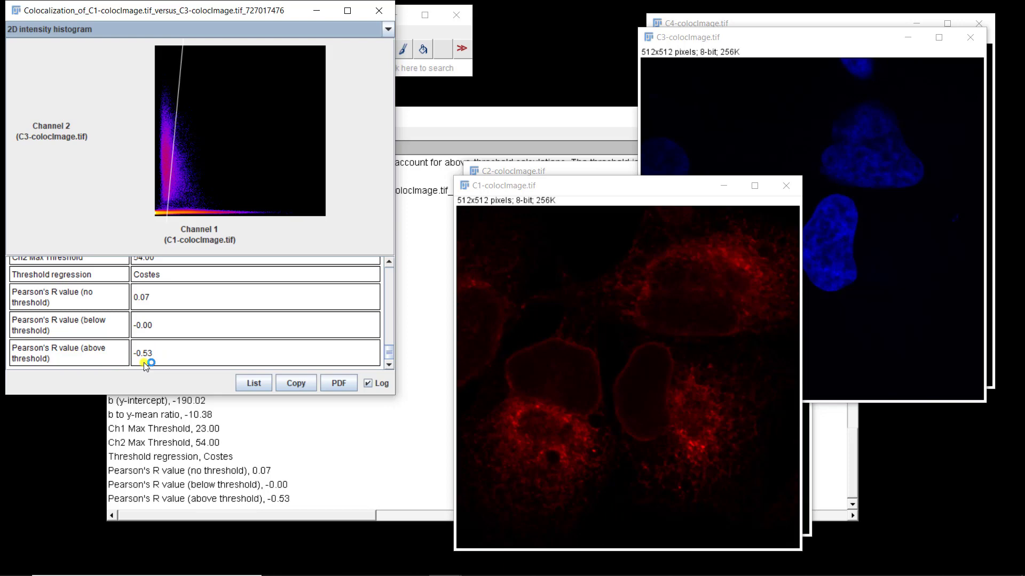
click(582, 192)
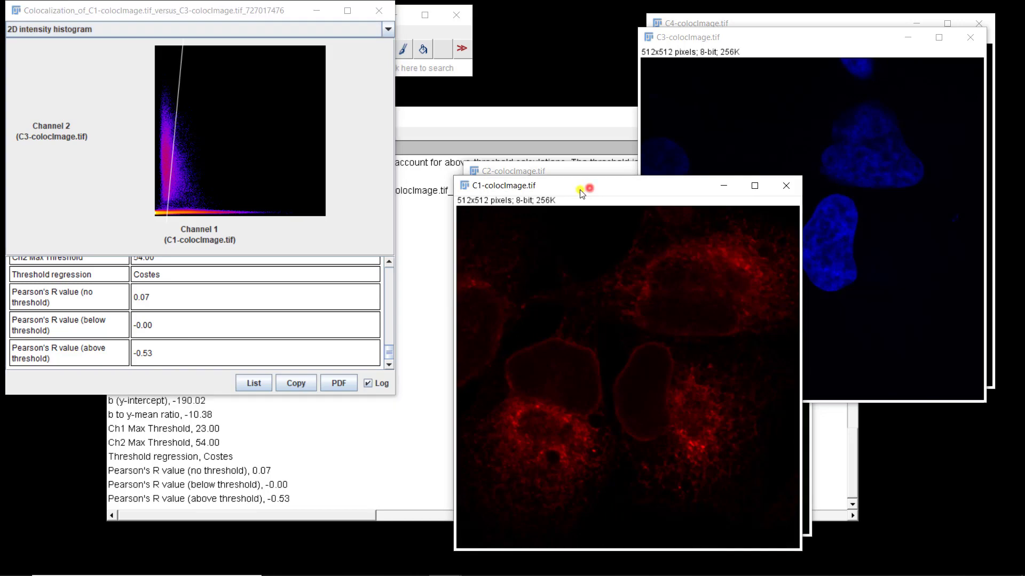
drag(582, 193, 420, 188)
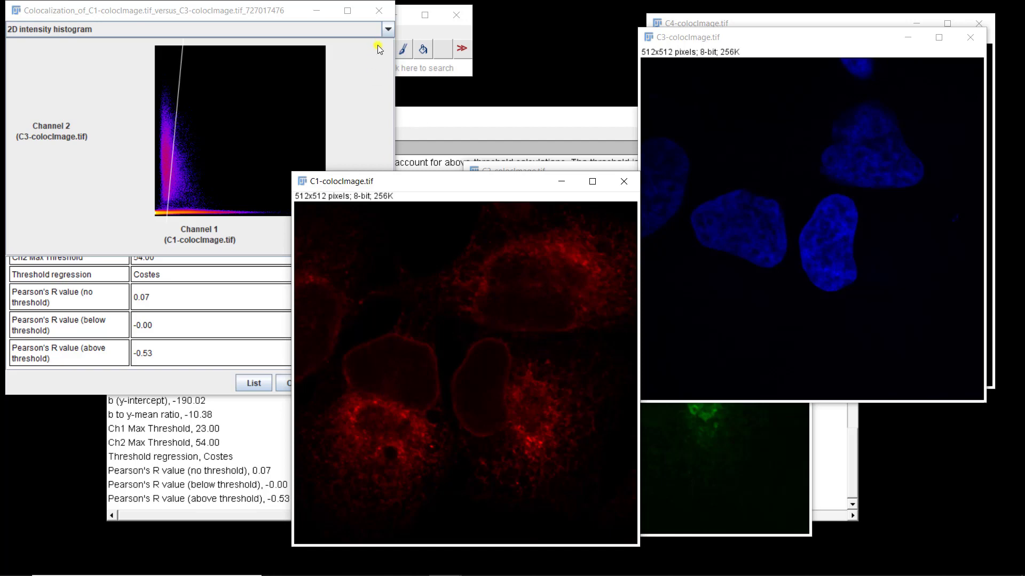
click(382, 14)
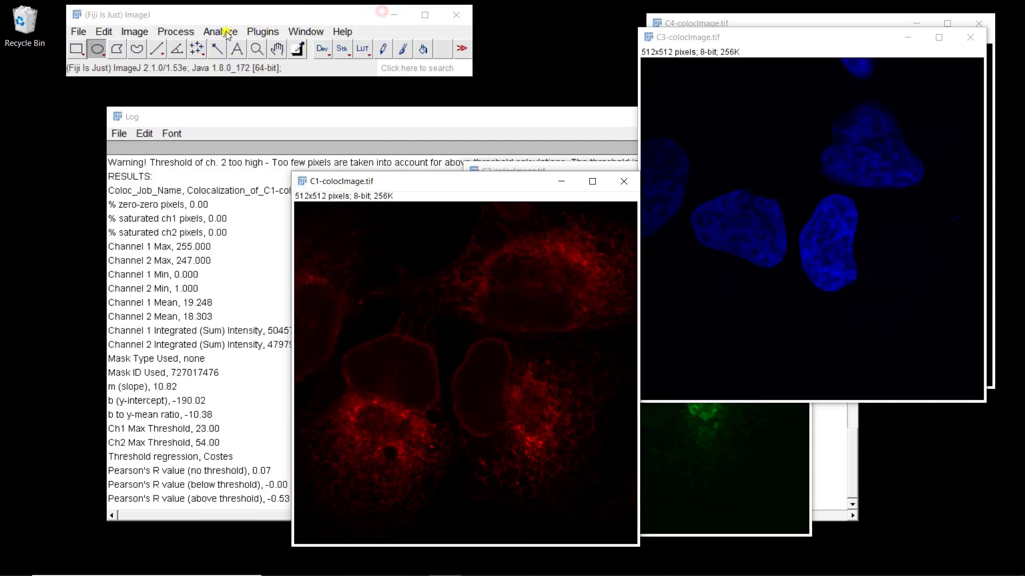
Run Coloc 2 on C1-colocImage.tif and C2-colocImage.tif with Manders' Correlation enabled, and close the results window.
click(260, 32)
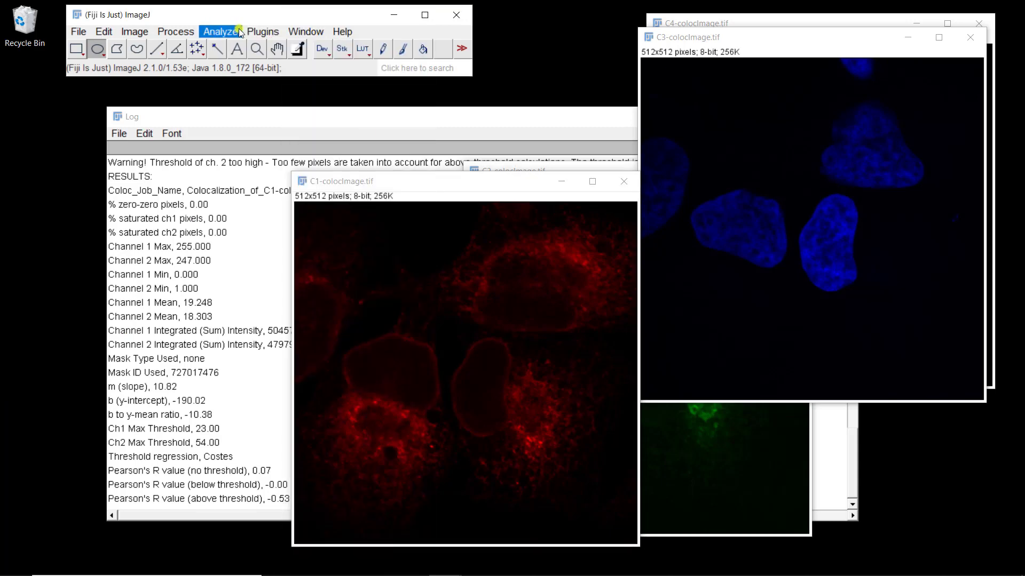
mouse_move(218, 30)
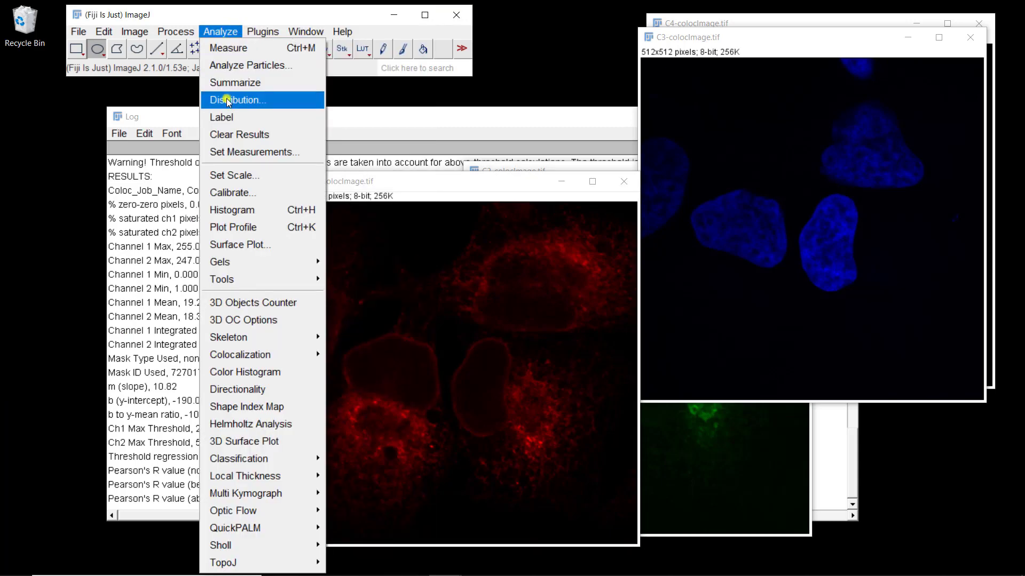
mouse_move(254, 354)
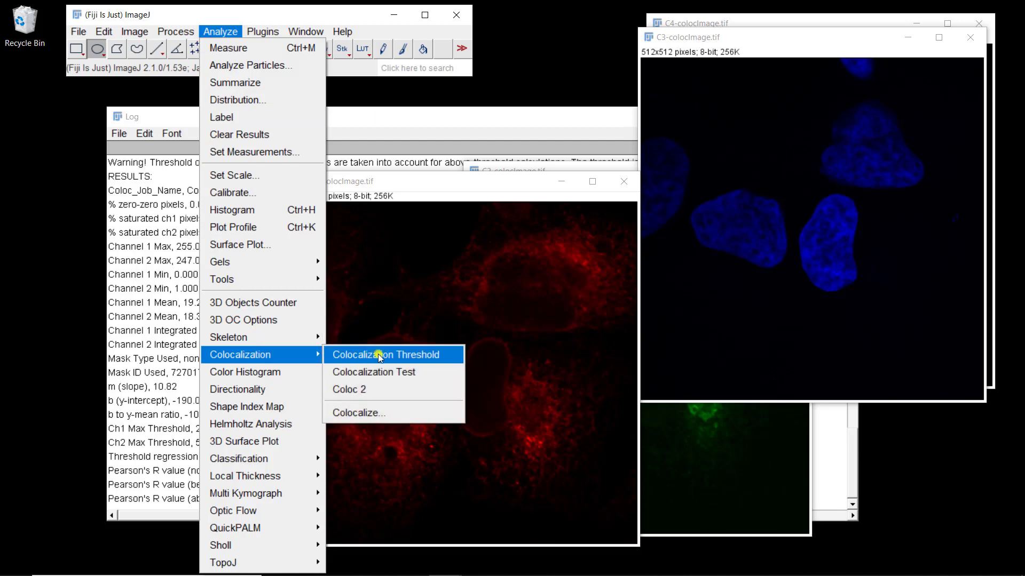
click(359, 389)
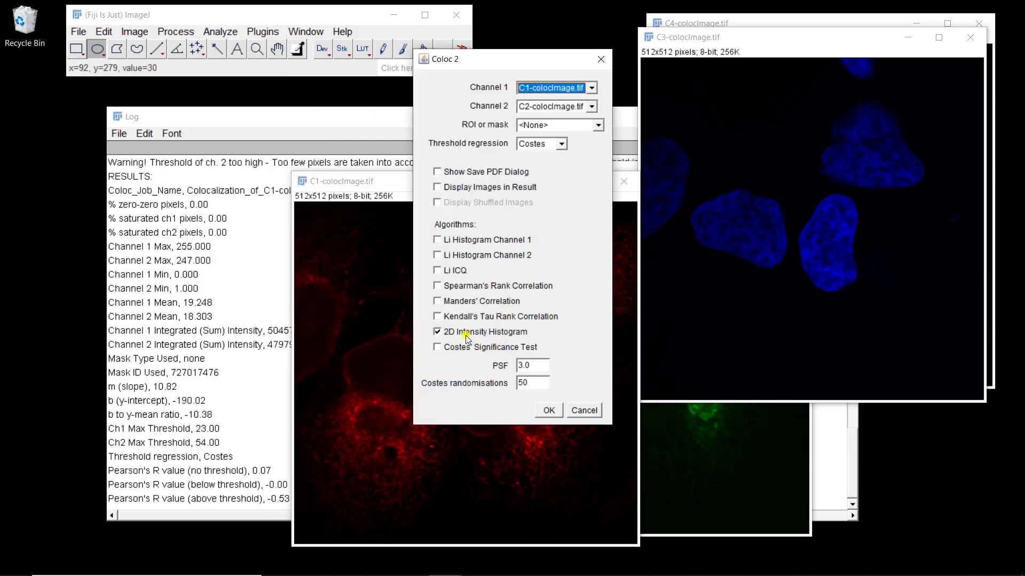
click(479, 300)
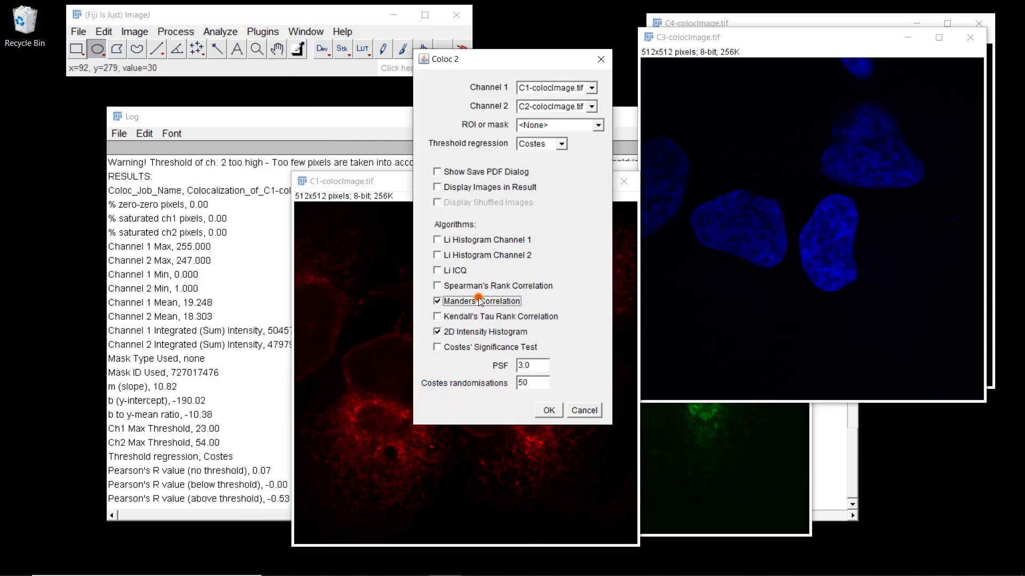
click(546, 412)
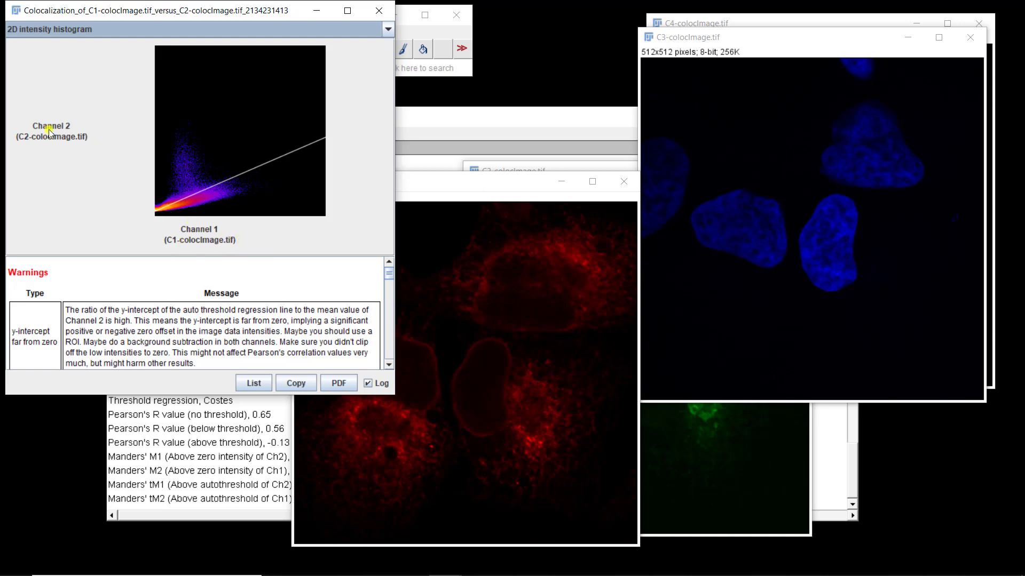
click(381, 17)
Run Coloc 2 on C1-colocImage.tif and C3-colocImage.tif, and examine the Manders' coefficients and both channels' Max Threshold values.
click(220, 31)
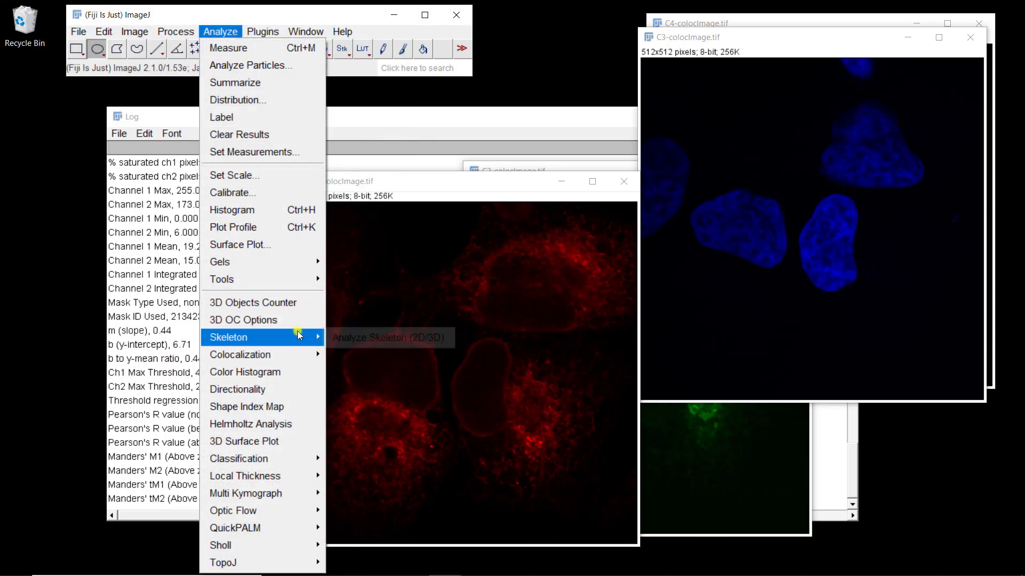
mouse_move(290, 355)
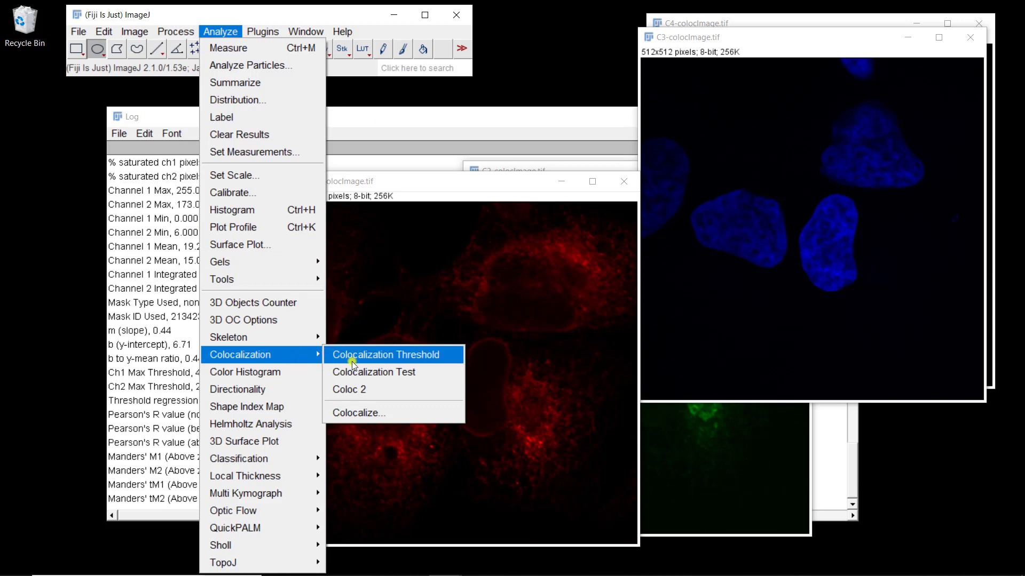
click(347, 392)
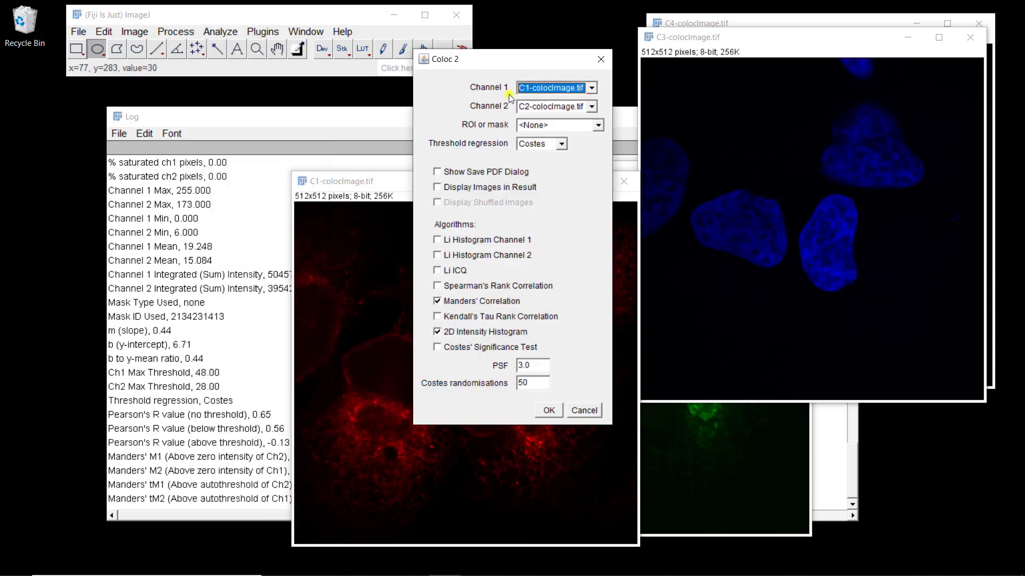
click(595, 107)
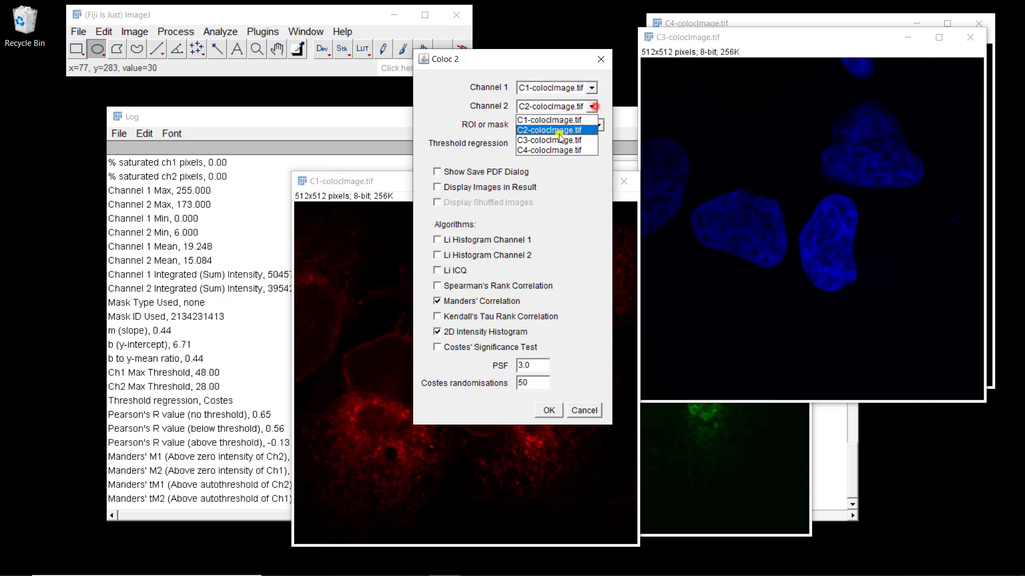
click(559, 138)
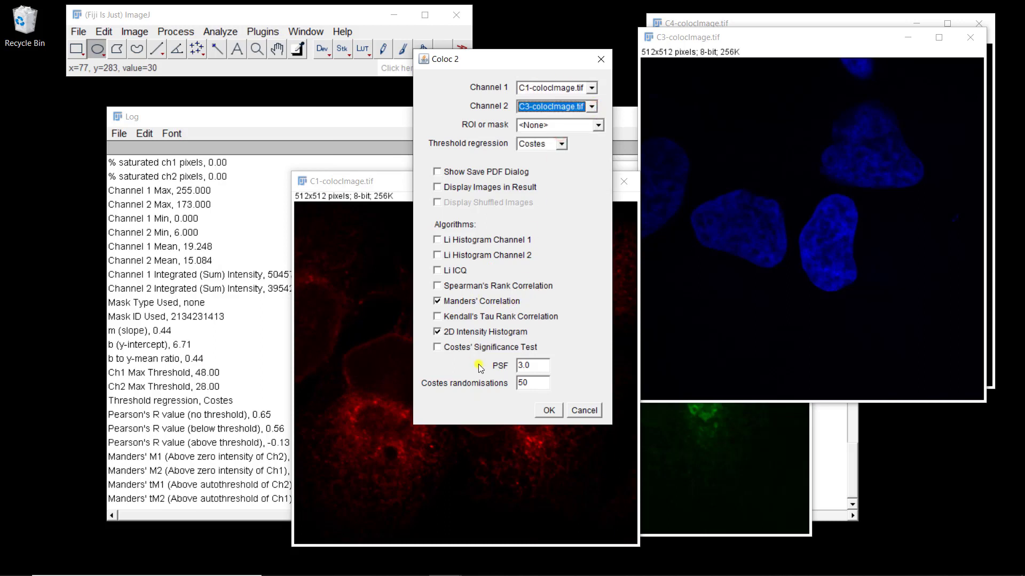
click(551, 412)
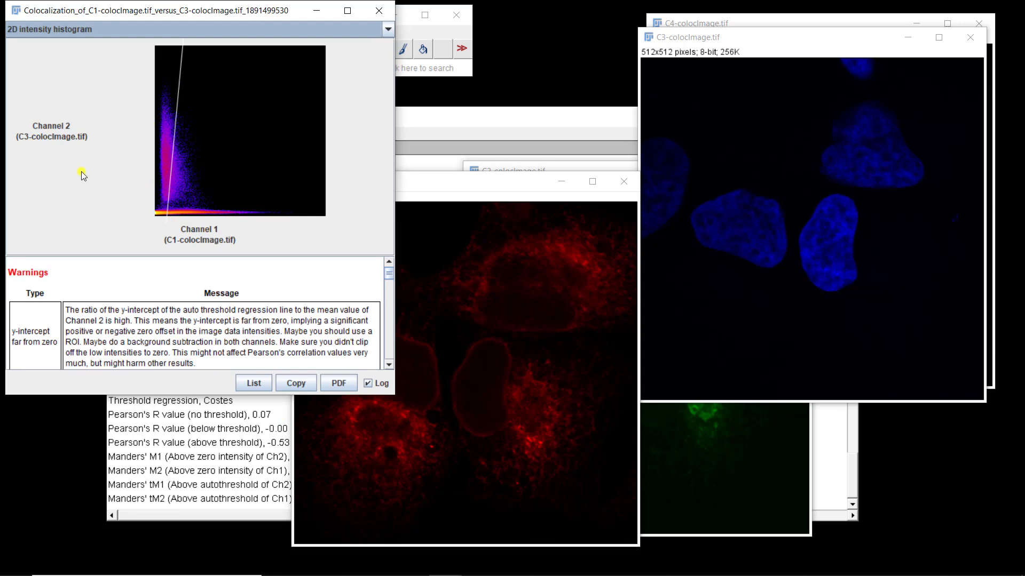
scroll(123, 290, down, 10)
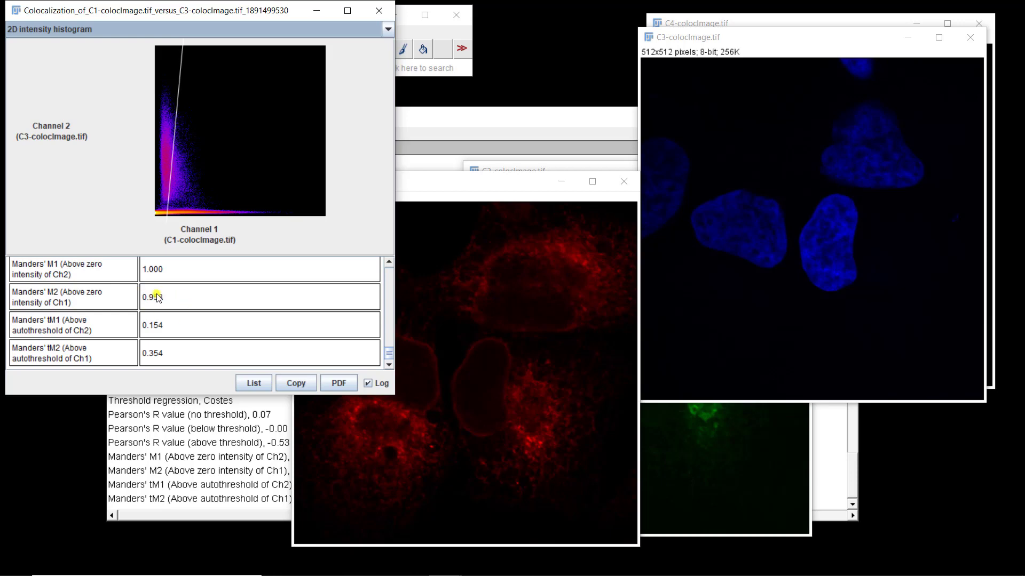
scroll(158, 297, up, 5)
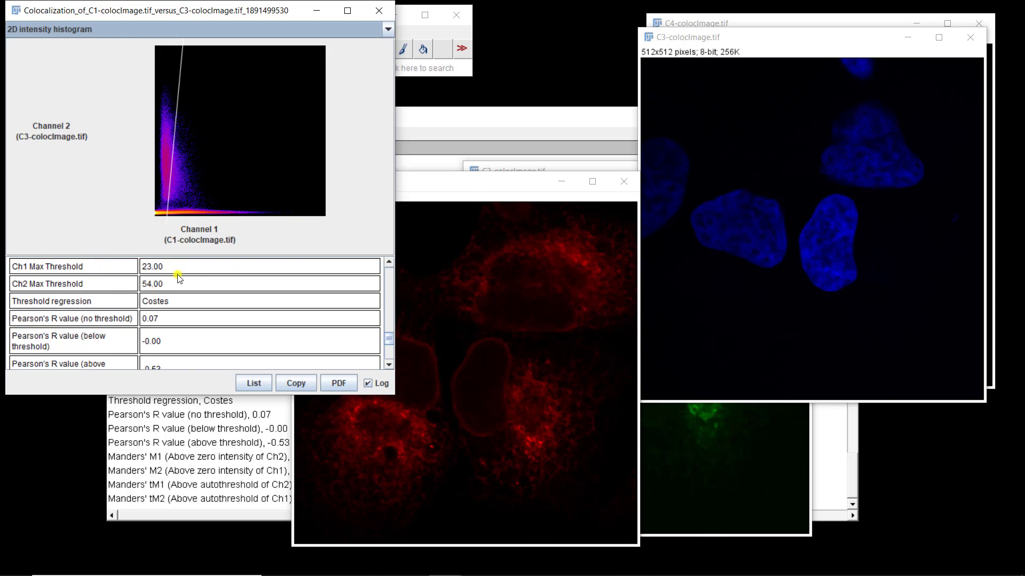
Threshold C1-colocImage.tif in red with the lower limit set to its Coloc 2 Max Threshold of 23.
click(454, 182)
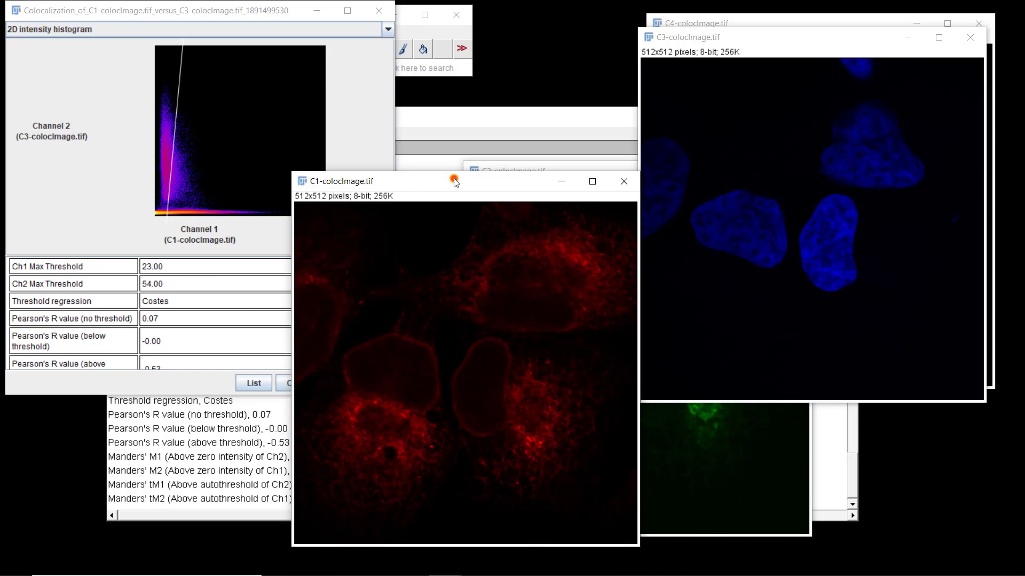
click(407, 32)
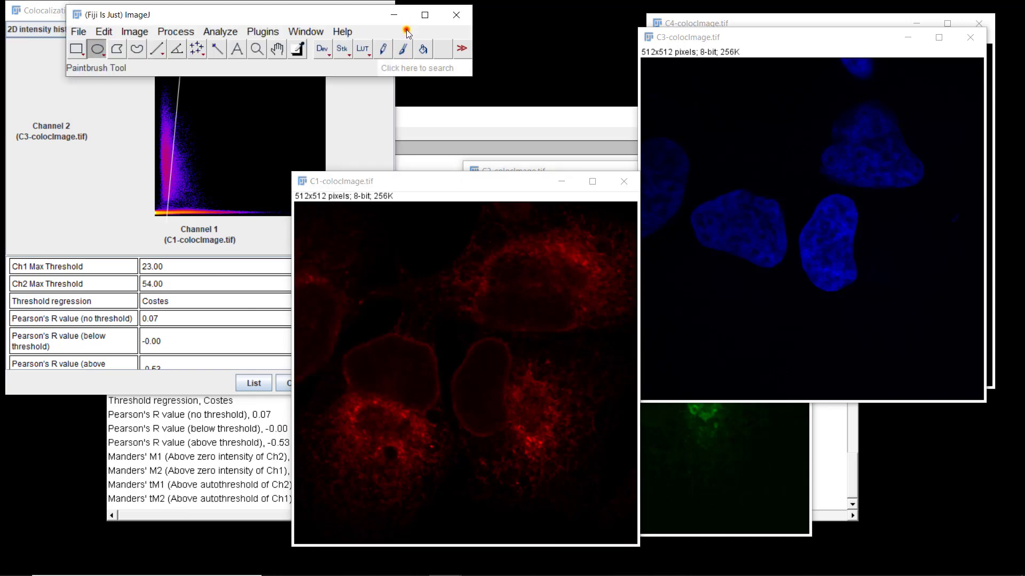
click(130, 33)
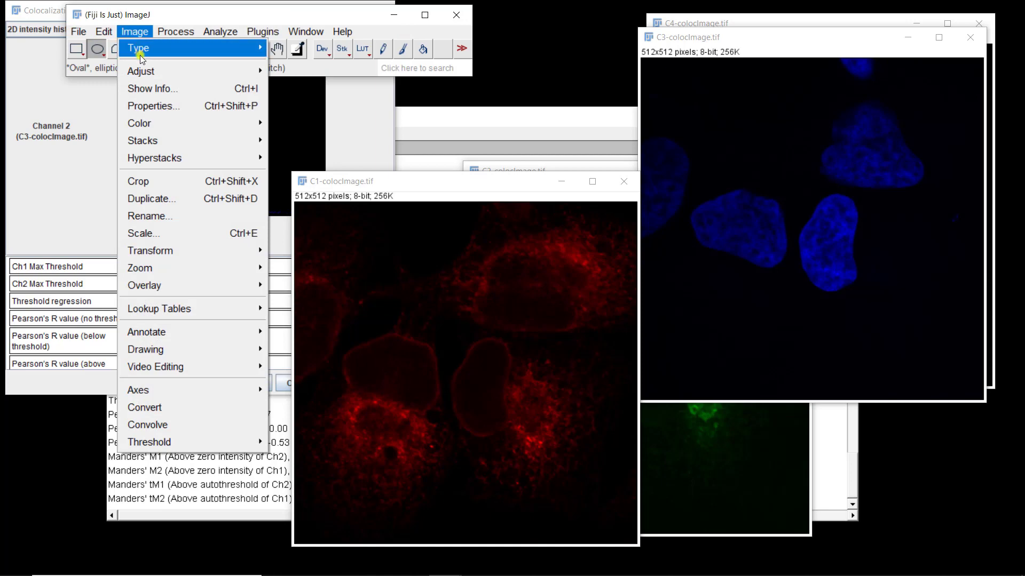
mouse_move(139, 71)
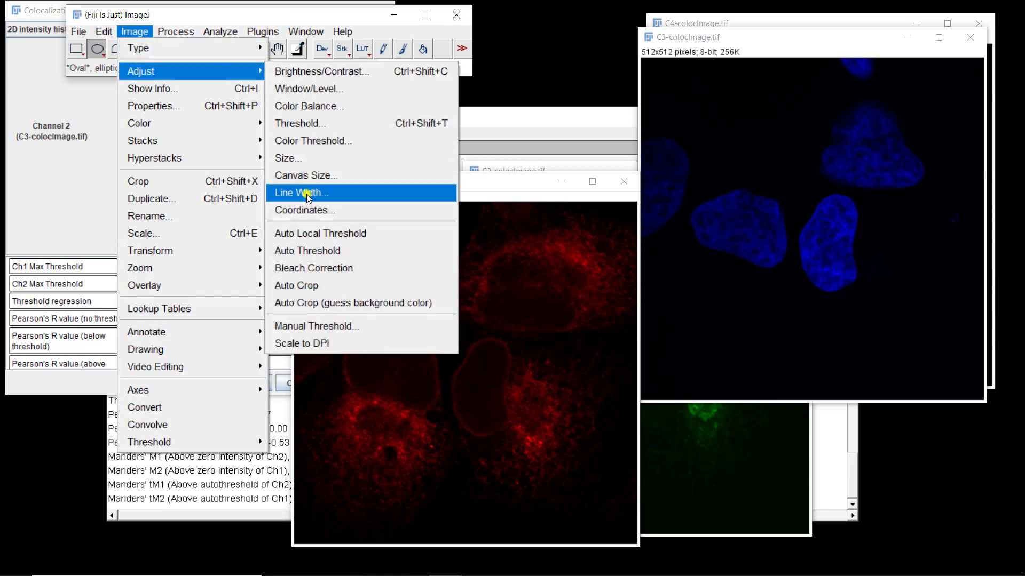
click(311, 123)
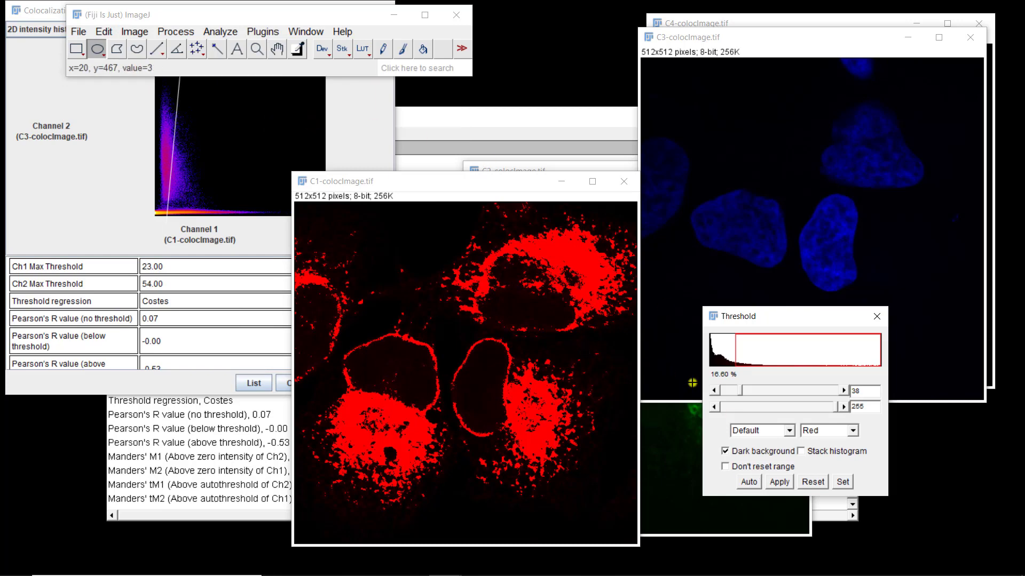
click(714, 391)
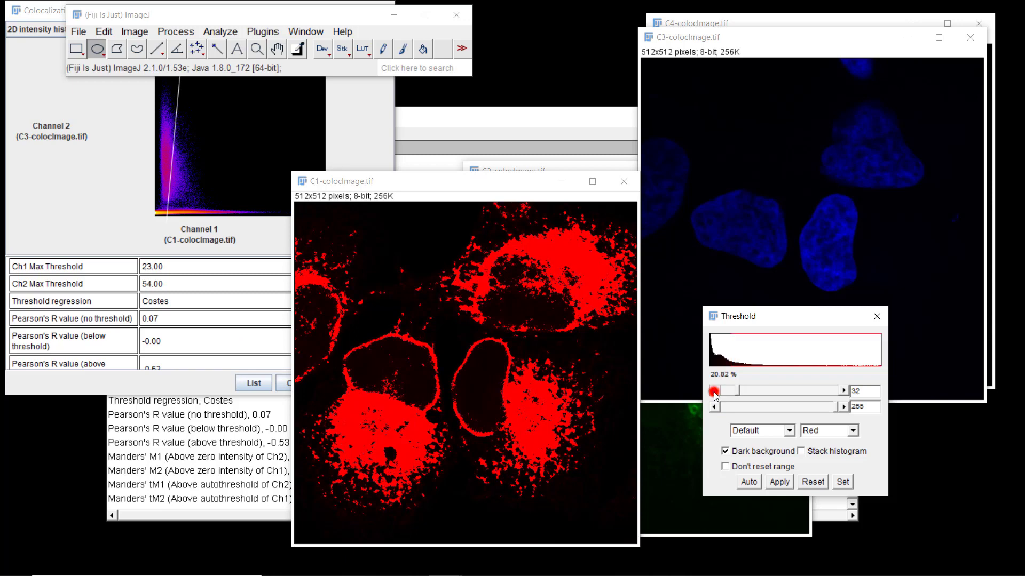
click(715, 391)
click(714, 391)
click(714, 391)
click(715, 391)
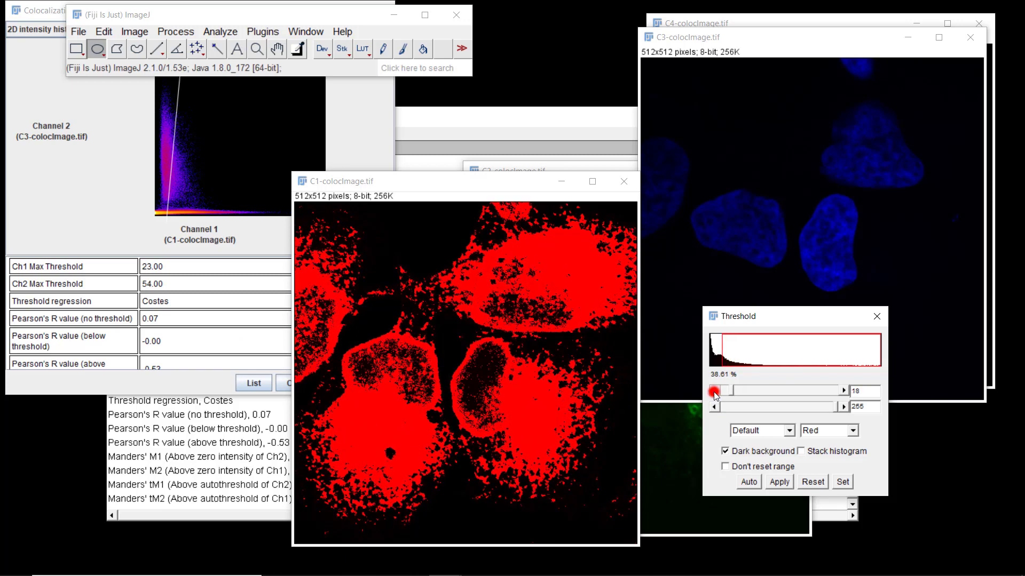
click(844, 392)
click(844, 391)
click(844, 391)
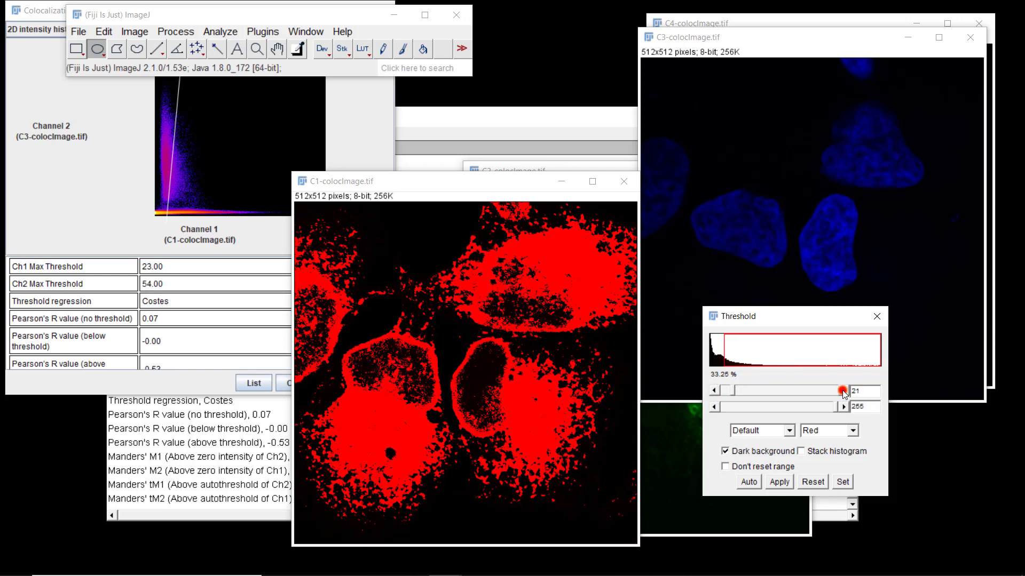
click(843, 391)
click(843, 391)
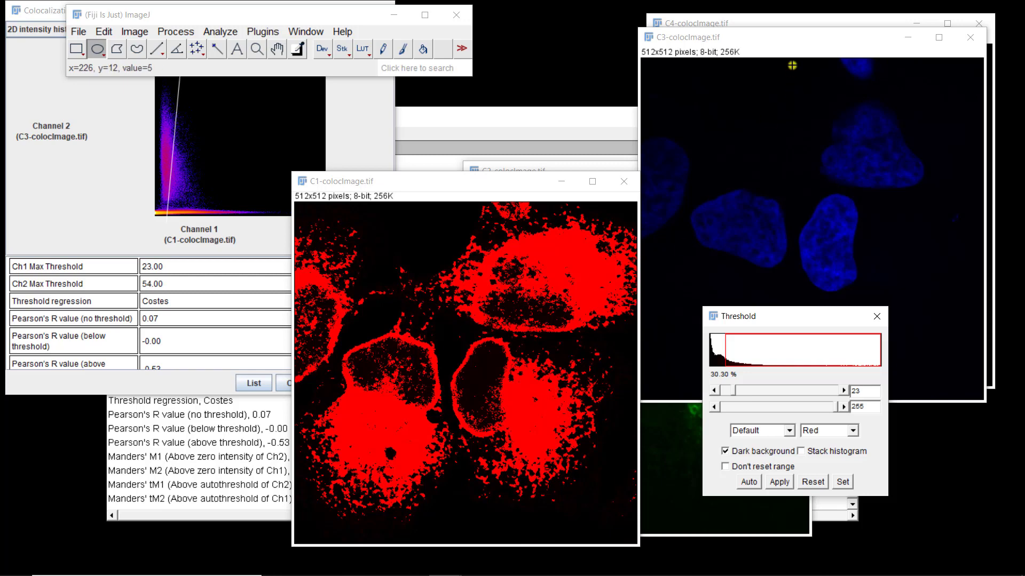
Threshold C3-colocImage.tif in red with the lower limit at its Coloc 2 Max Threshold of 54 and the upper limit at 255.
click(787, 49)
click(713, 435)
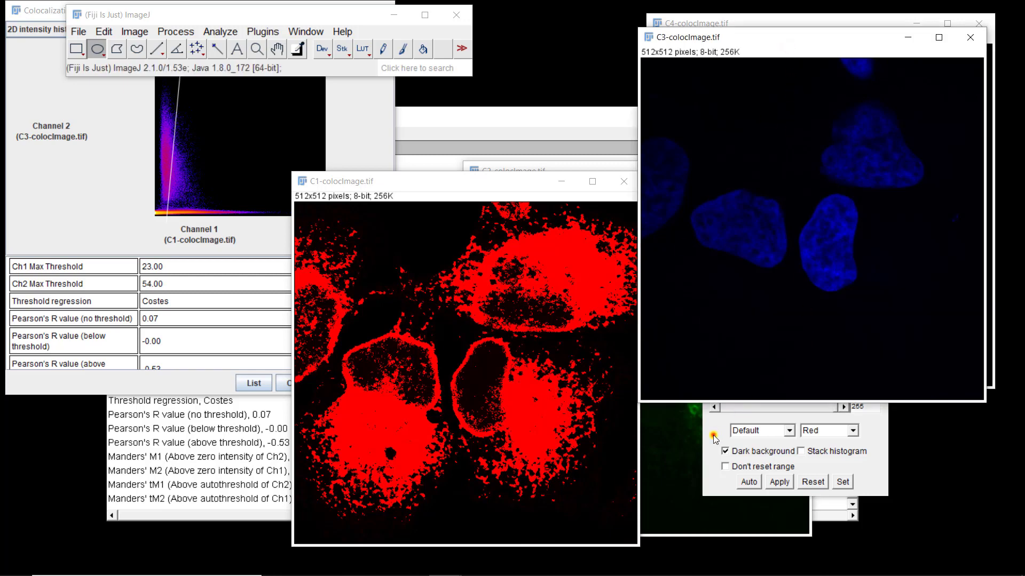
click(843, 392)
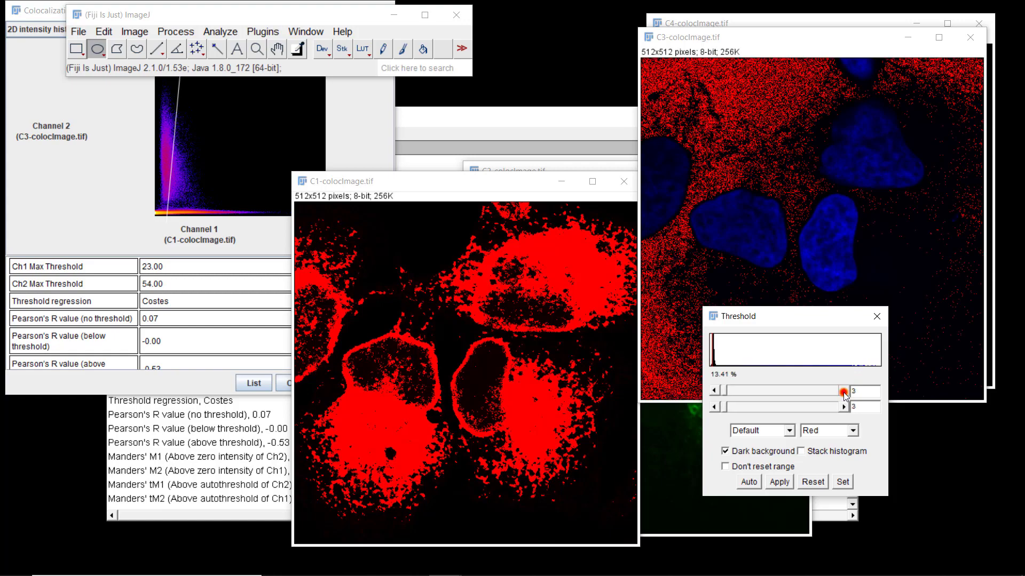
drag(843, 392, 844, 393)
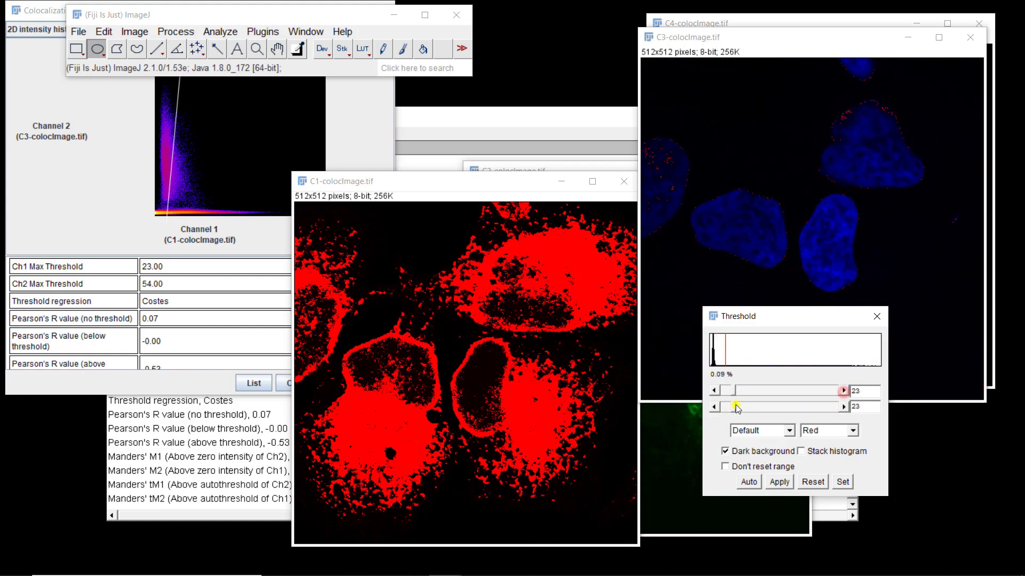
drag(733, 407, 847, 412)
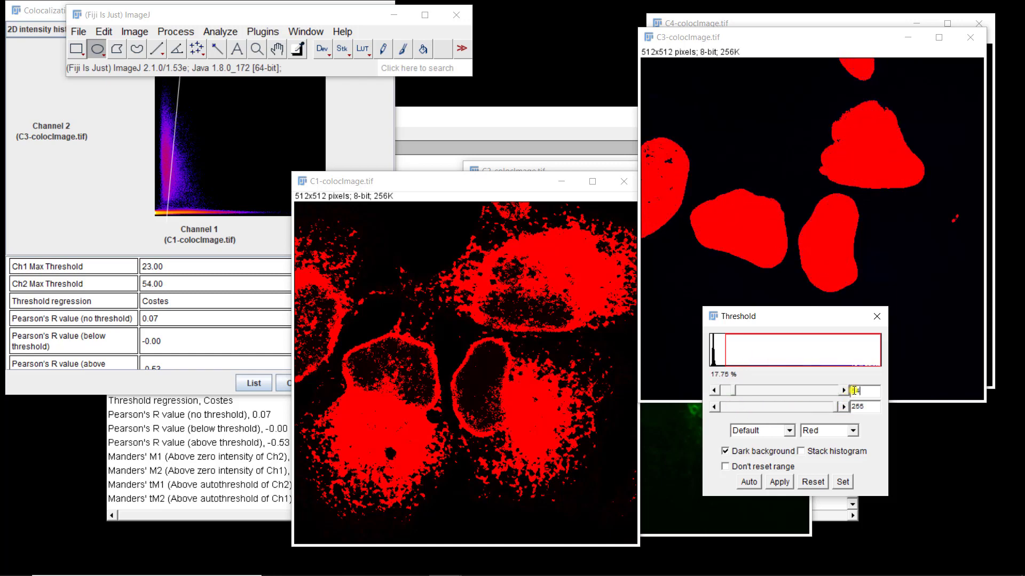
key(Return)
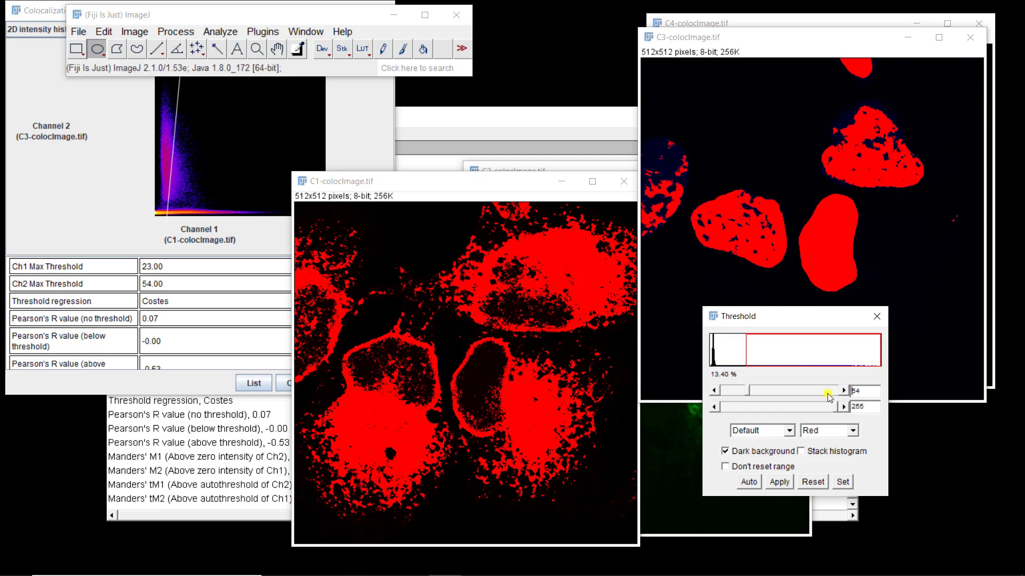
click(828, 394)
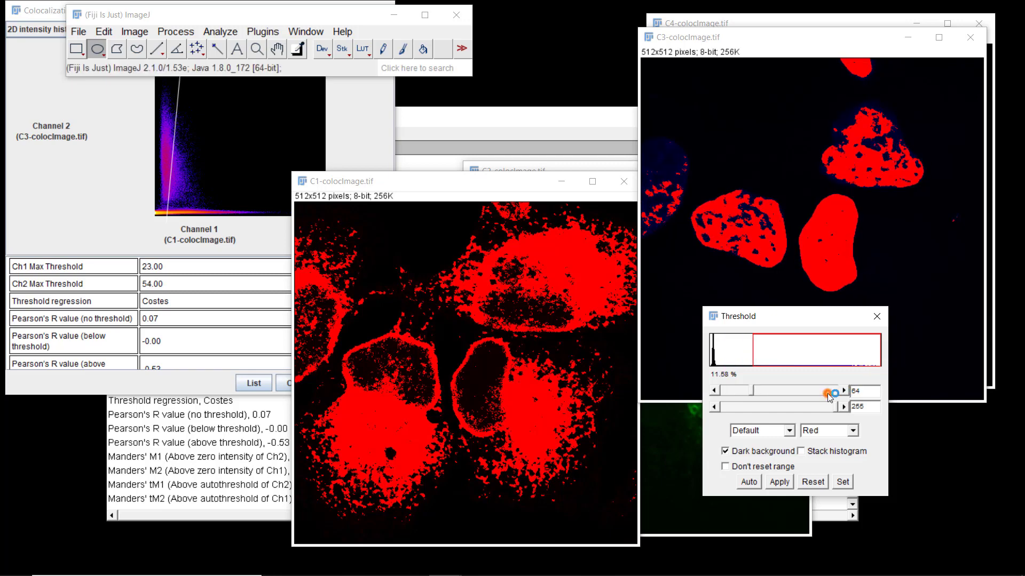
click(714, 391)
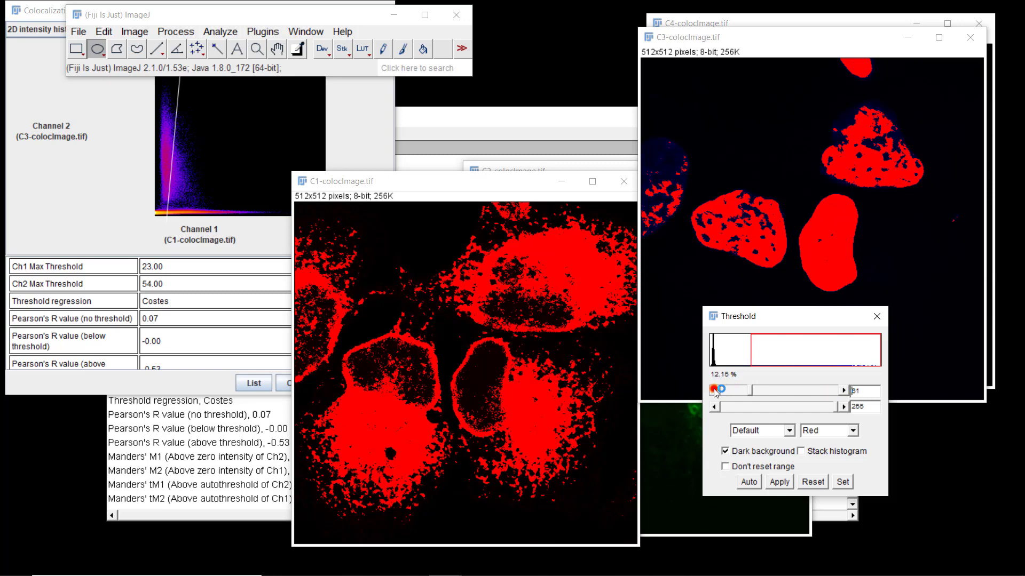
click(714, 391)
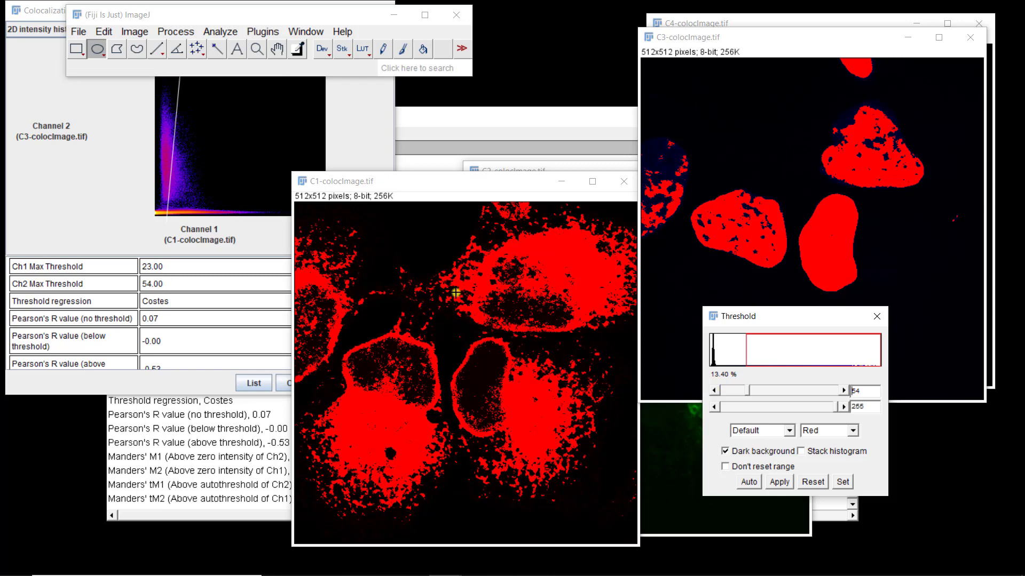
Close the Coloc 2 results window and reset the thresholds on C3-colocImage.tif and C1-colocImage.tif.
click(107, 205)
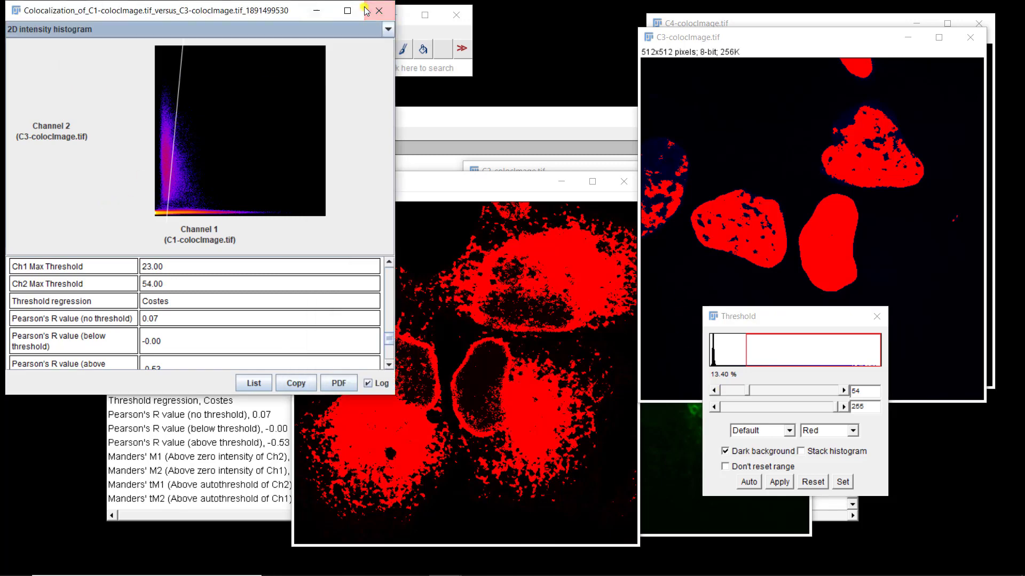
click(381, 12)
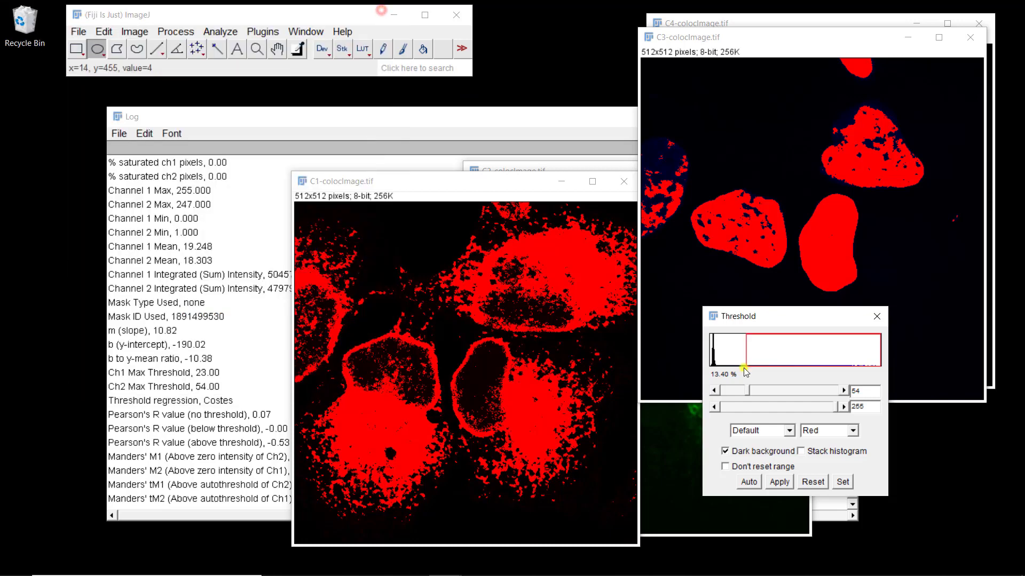
click(821, 480)
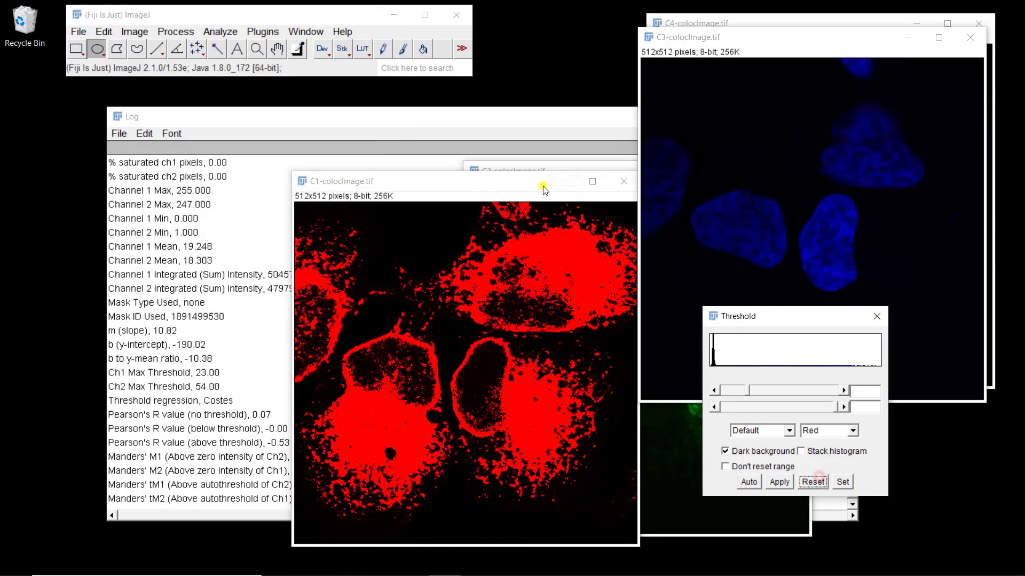
click(521, 181)
click(813, 482)
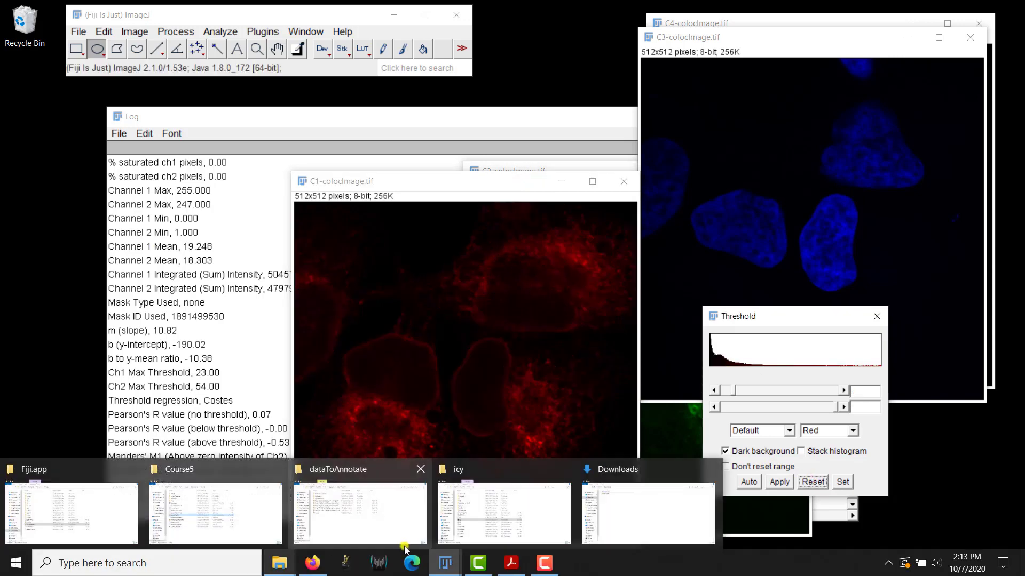
Switch to Microsoft Edge, search for "jacop imagej plugin" and open the JaCoP page on imagej.net.
click(408, 565)
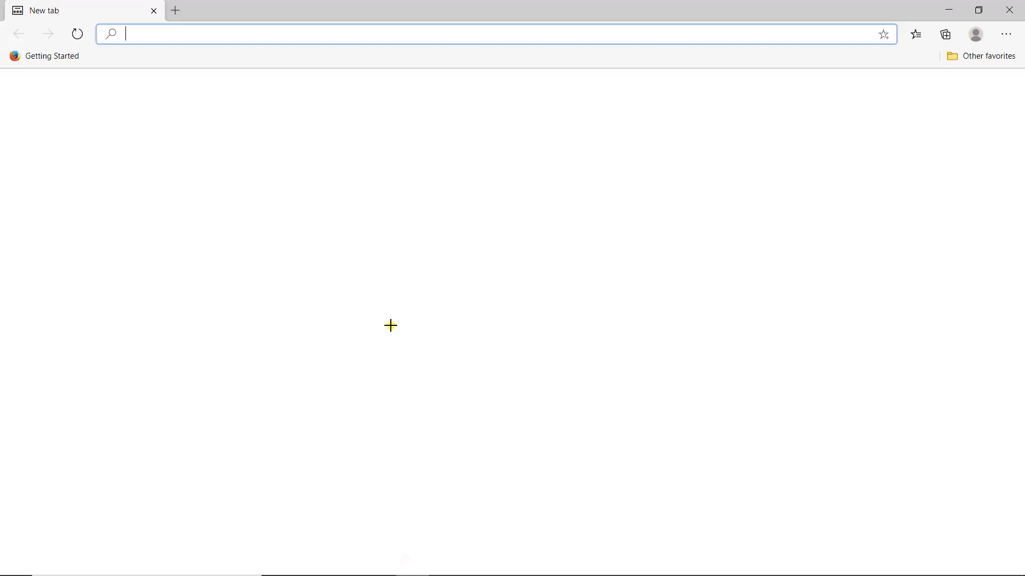
text(jav)
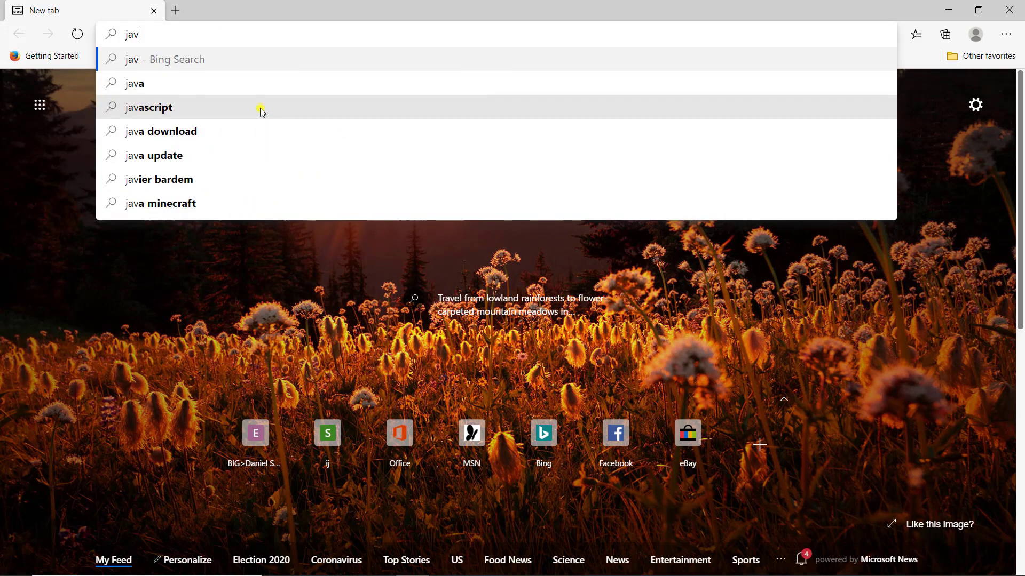
key(BackSpace)
text(cop)
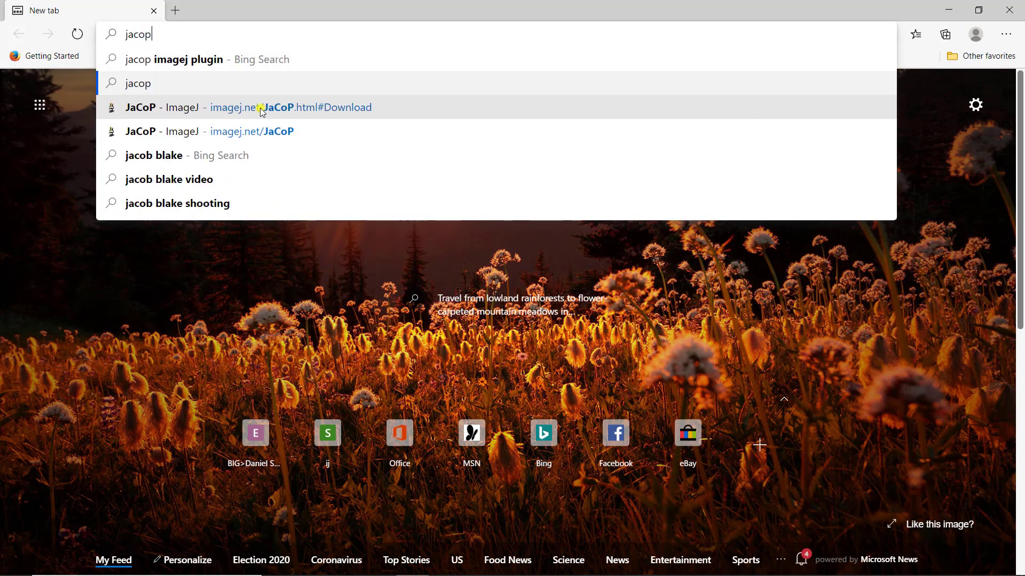
key(Return)
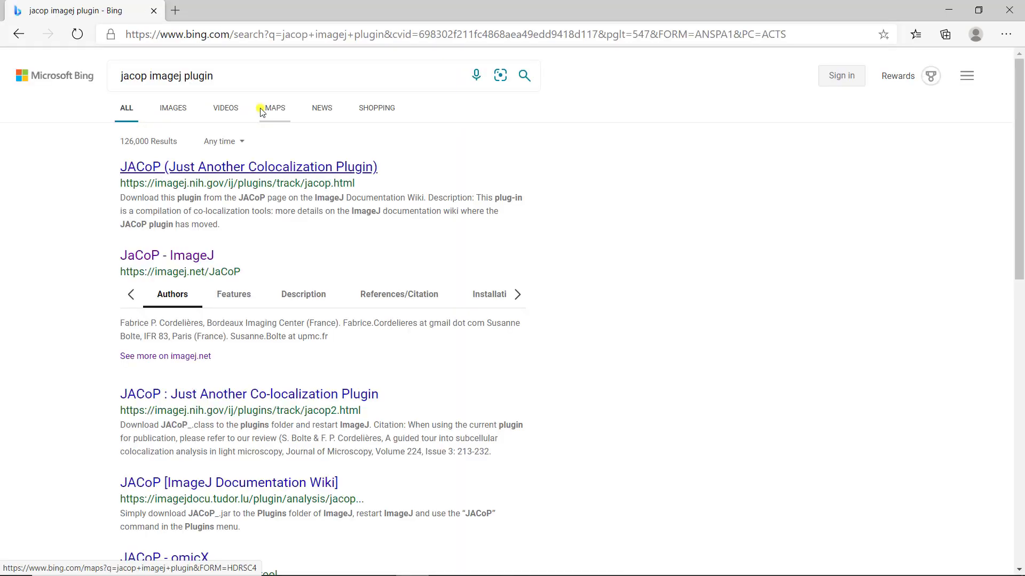
click(176, 258)
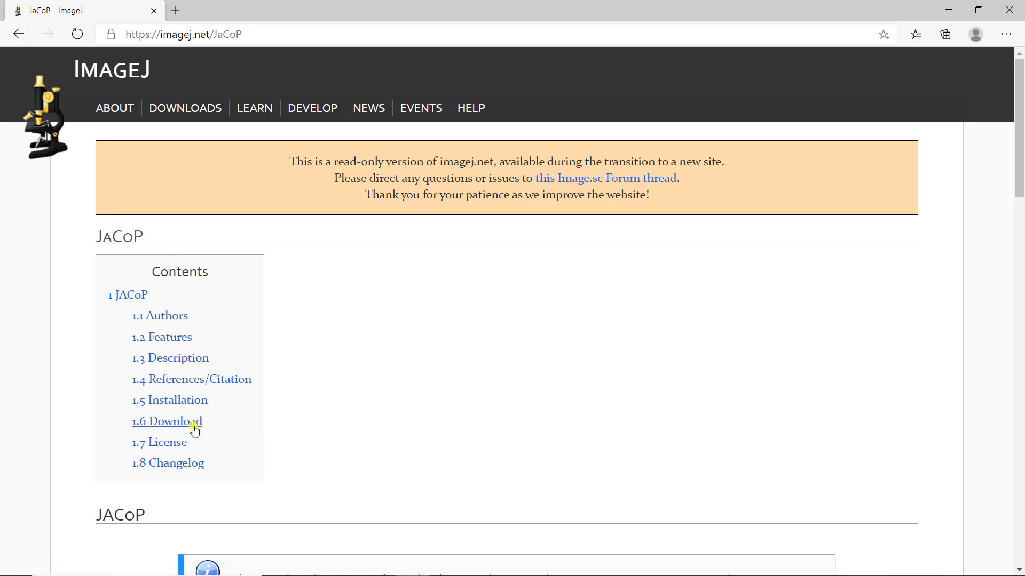
Download JACoP_.jar from the page's Download section, keep the file despite the security warning, and close the browser.
click(183, 421)
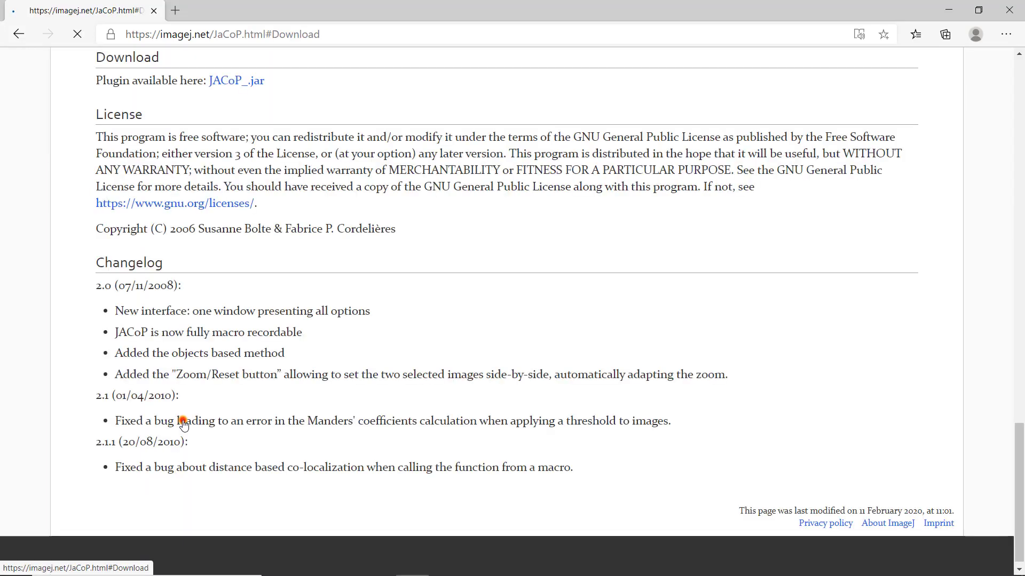
click(249, 83)
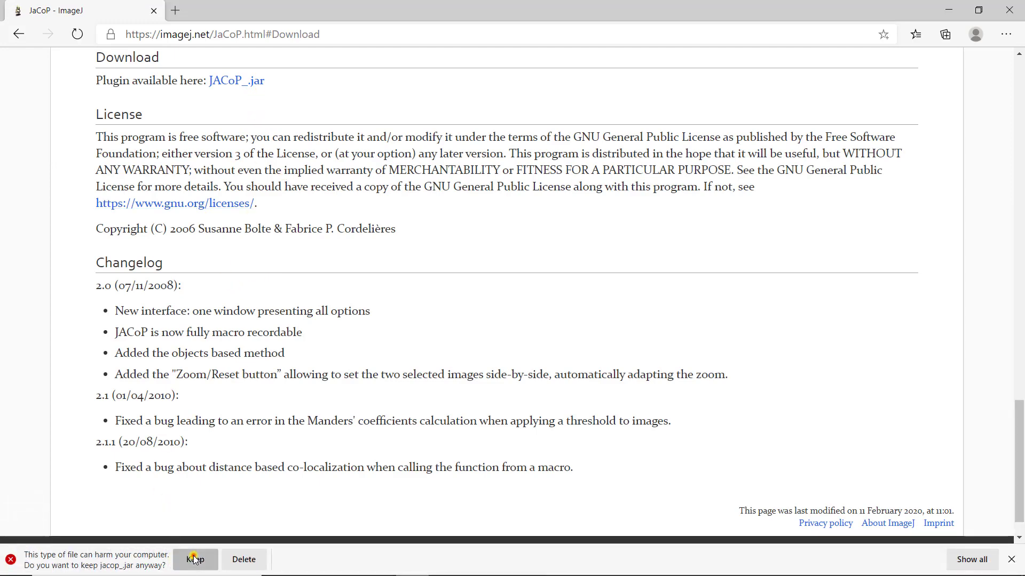
click(193, 560)
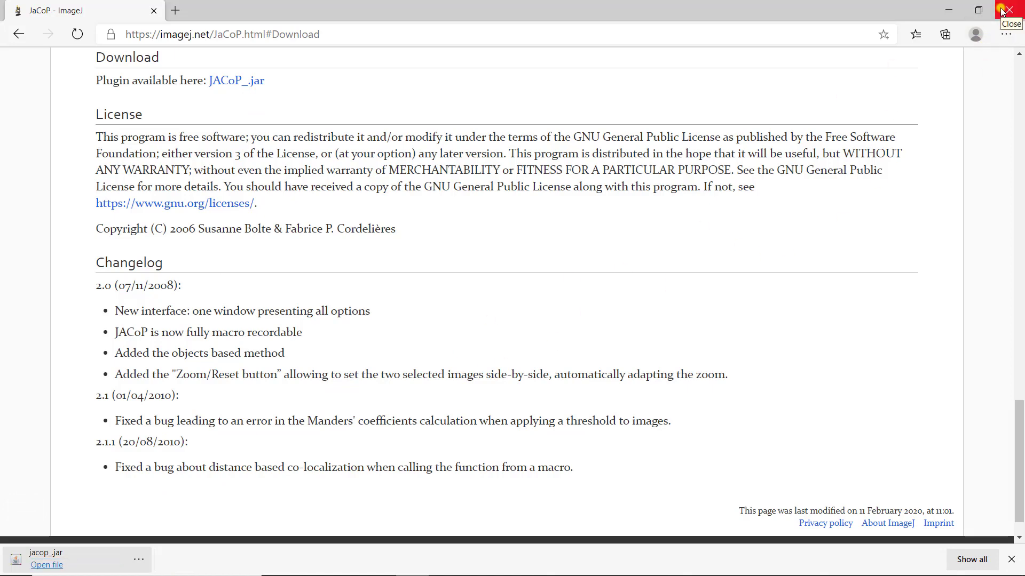
click(1001, 10)
In File Explorer, copy jacop_ from Downloads into the plugins folder of fiji-win64 > Fiji.app.
key(super+e)
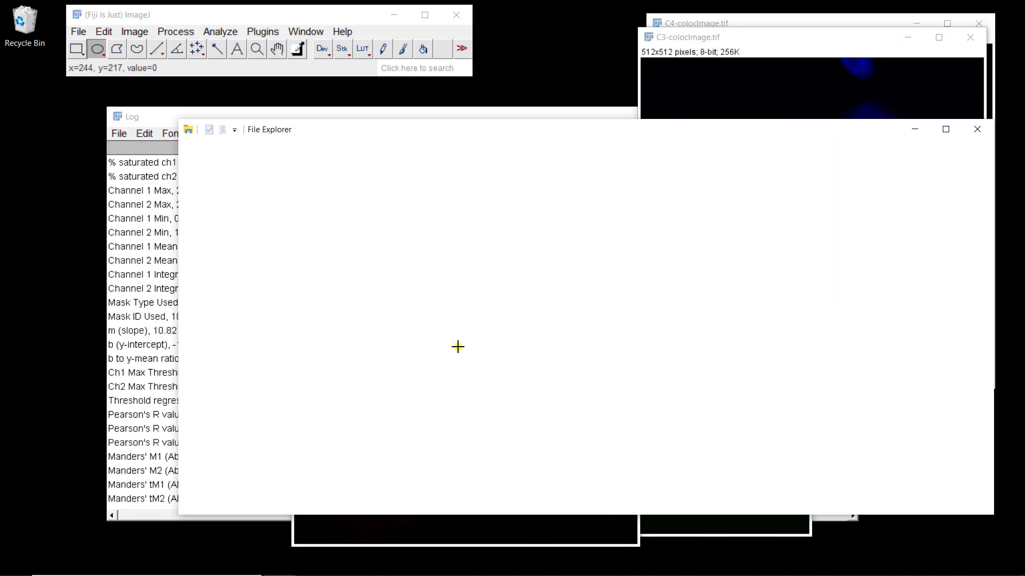
click(218, 231)
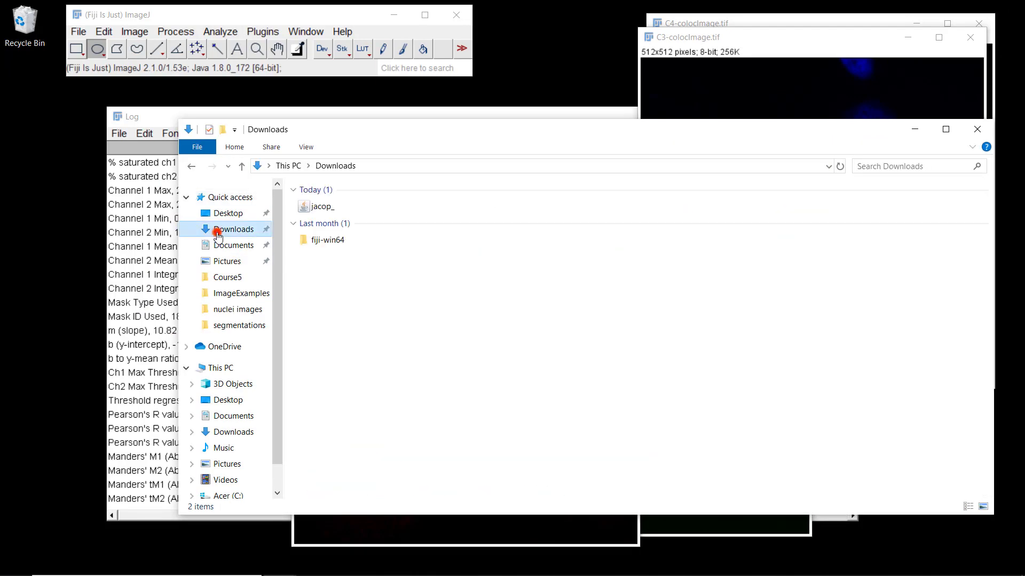
click(317, 211)
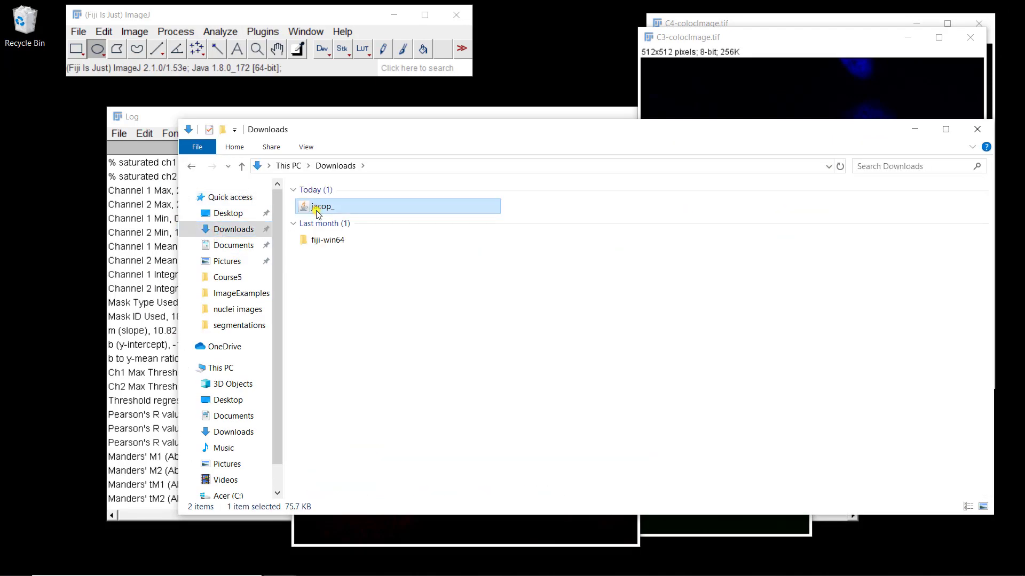
double_click(326, 241)
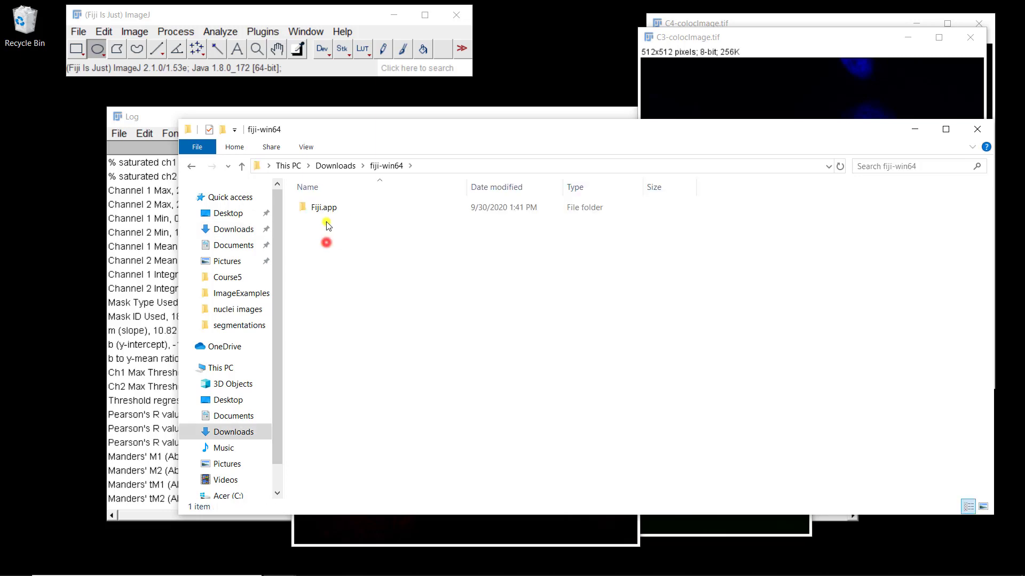
double_click(325, 207)
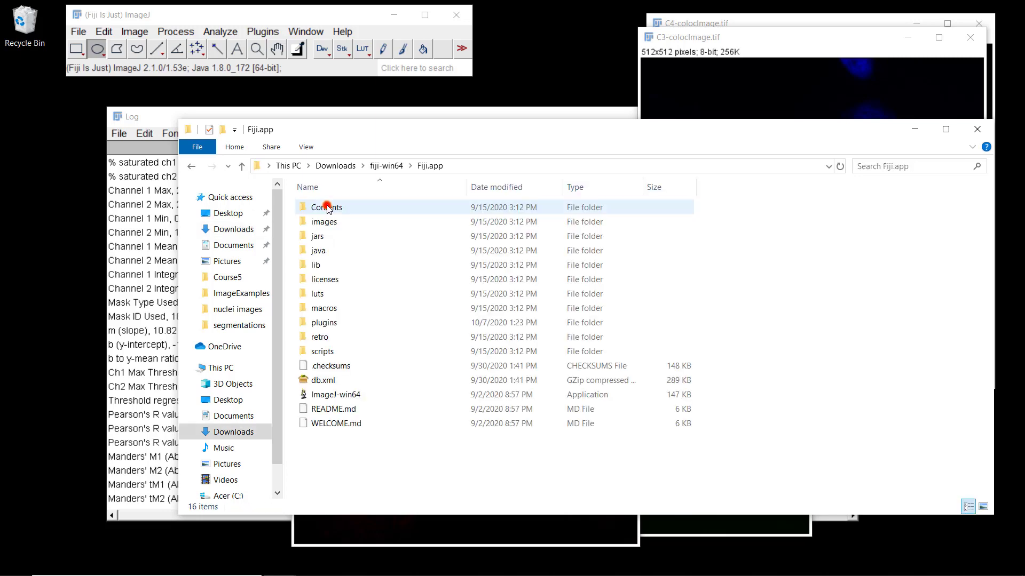
double_click(318, 322)
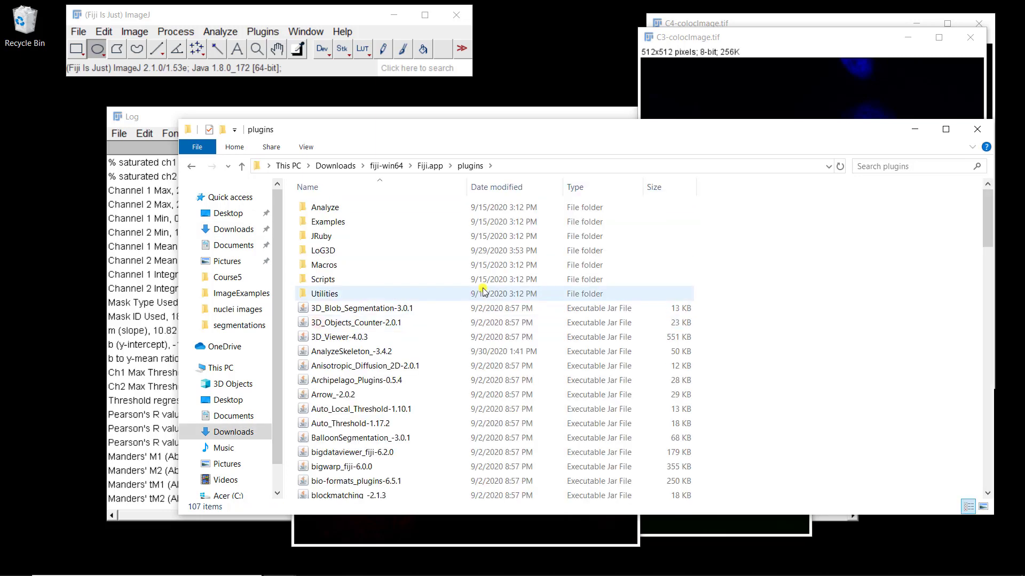
key(ctrl+v)
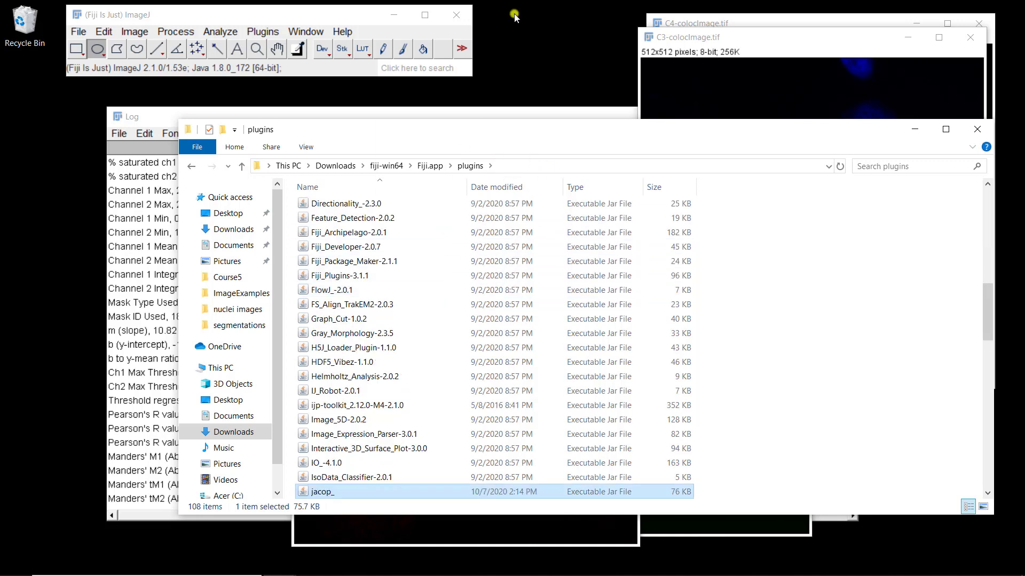
Restart Fiji by closing it and launching ImageJ-win64 from the Fiji.app folder.
click(467, 14)
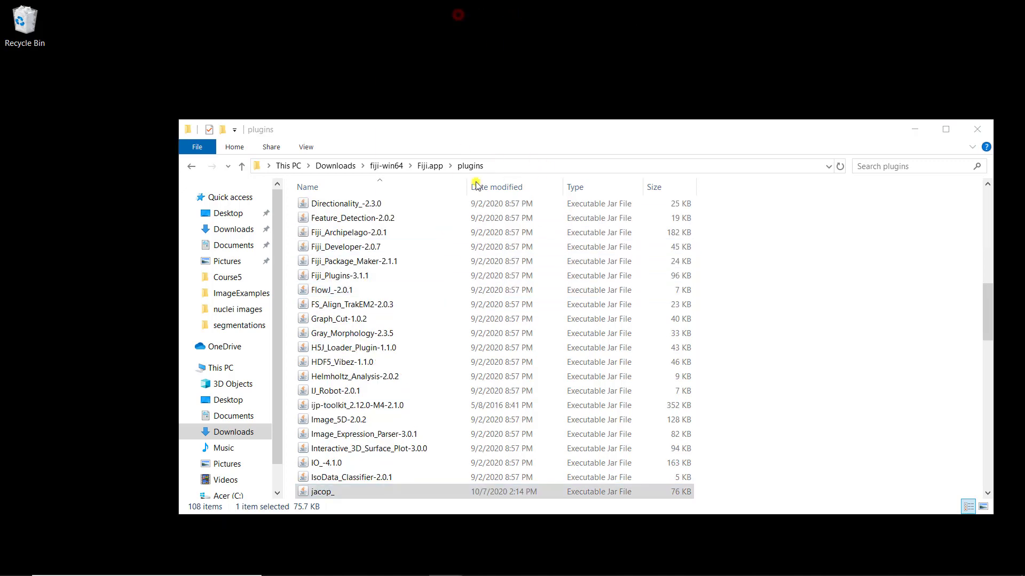
click(395, 167)
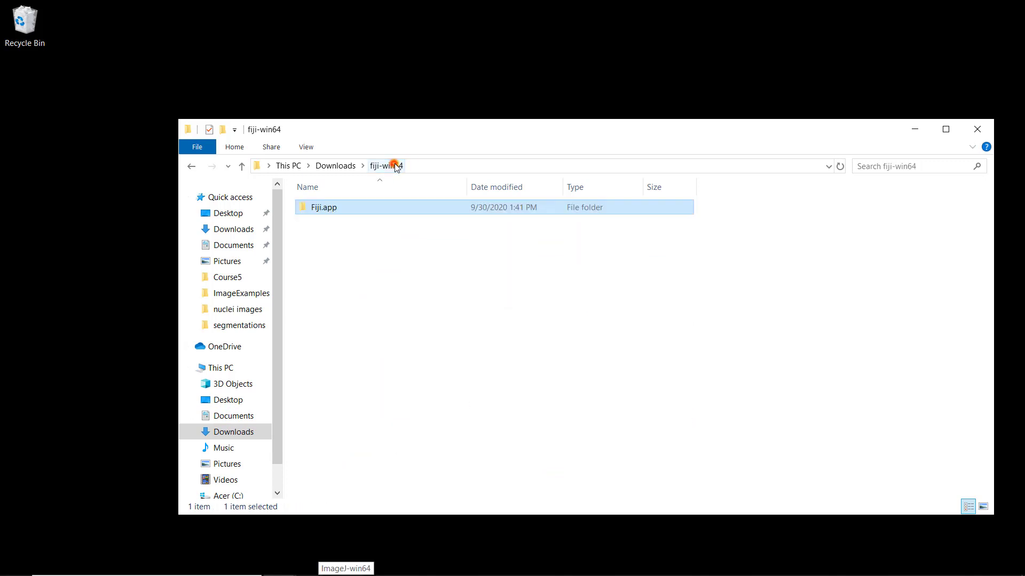
double_click(320, 208)
double_click(316, 395)
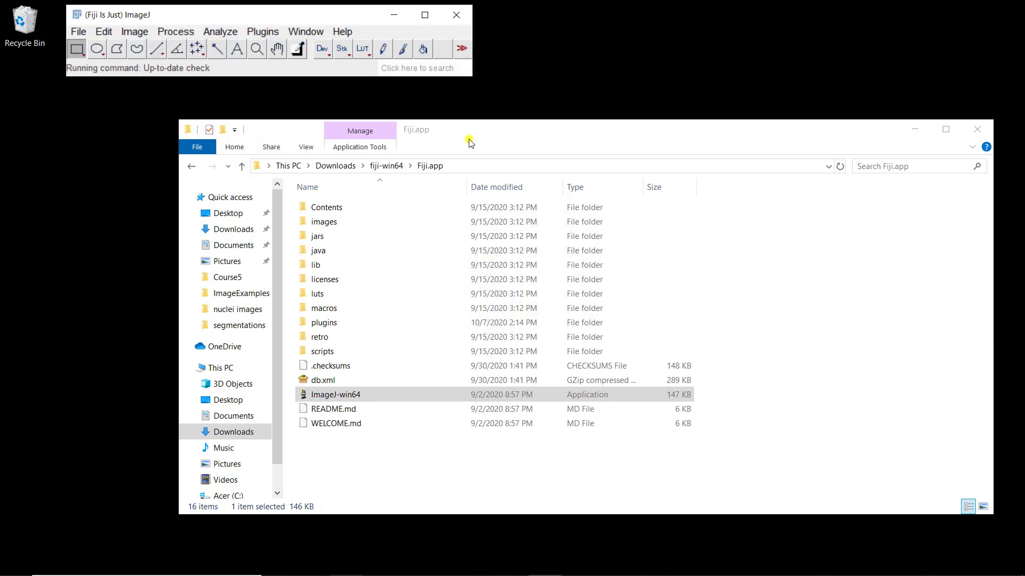
Open colocImage from the ImageExamples folder and split it into its separate channel images.
key(ctrl+o)
double_click(137, 101)
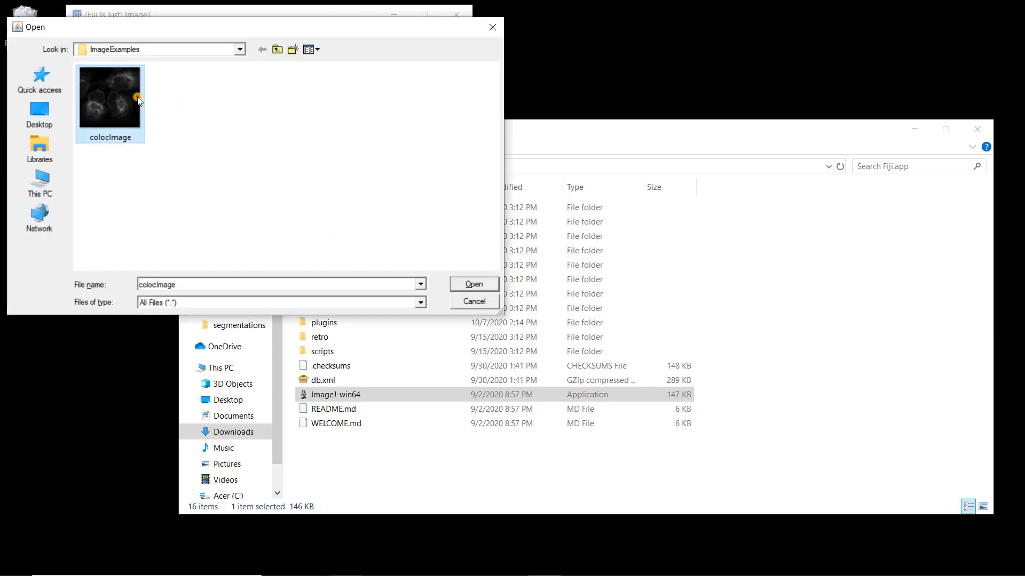
click(135, 32)
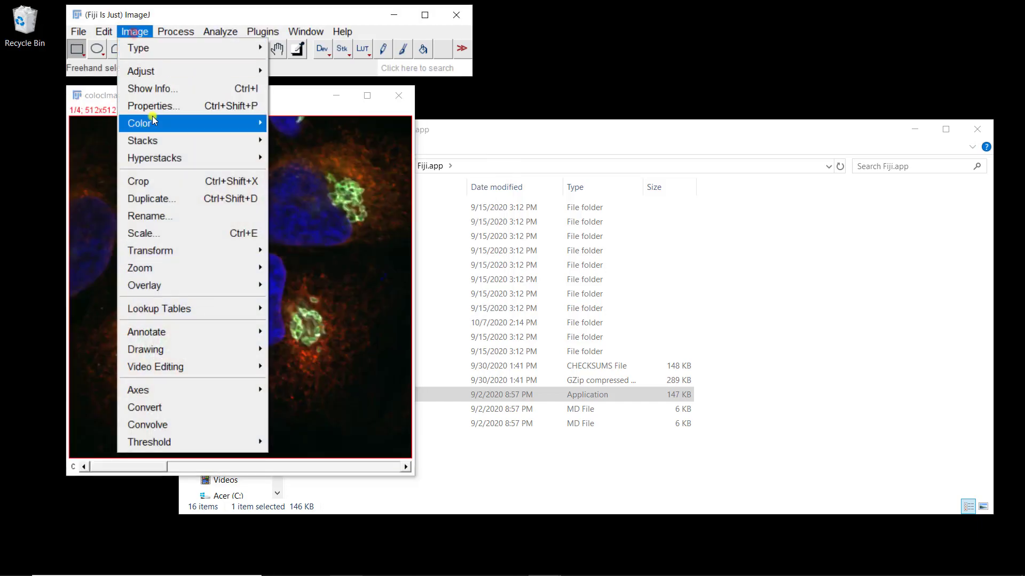
mouse_move(151, 122)
click(289, 123)
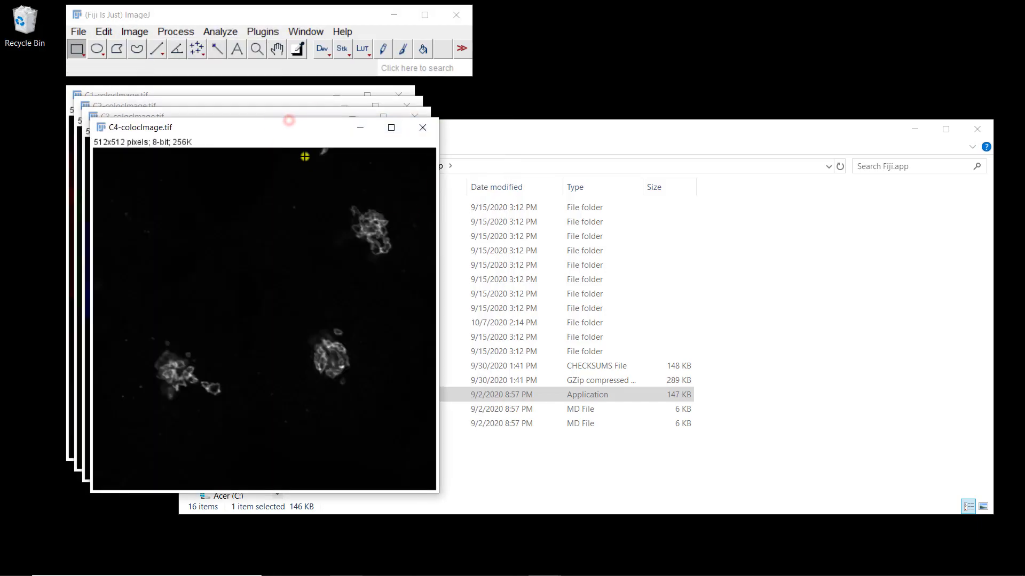
Launch the JACoP plugin on the split channel images.
click(263, 33)
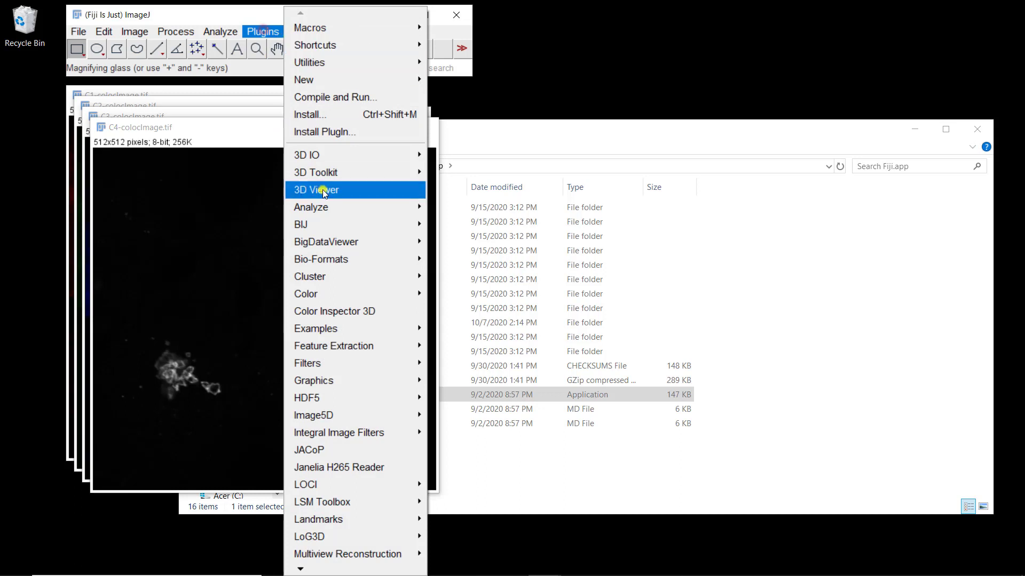
click(341, 449)
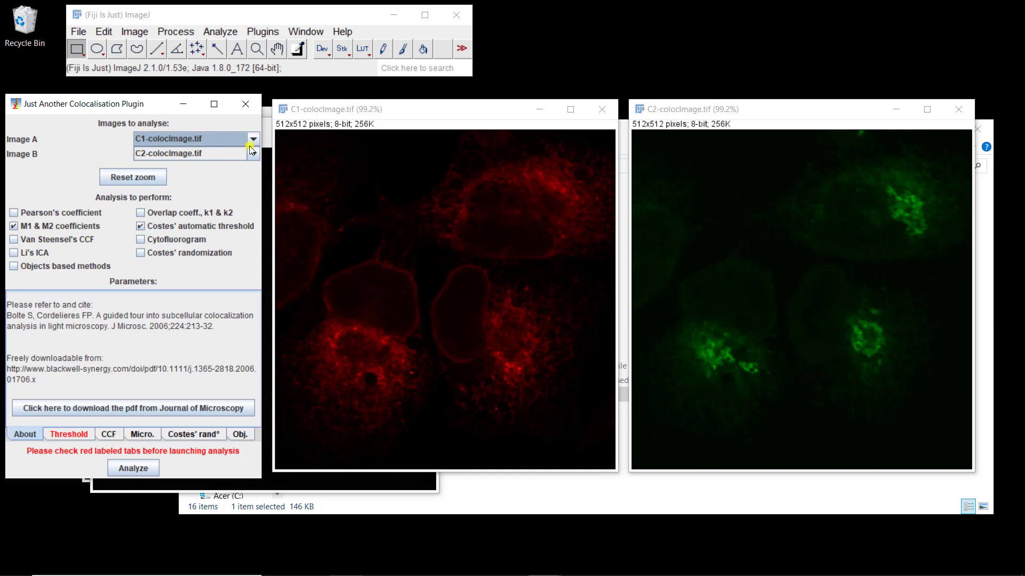
Choose C3-colocImage.tif as Image B and limit the analysis to M1 & M2 coefficients, without Costes' automatic threshold or randomization.
click(252, 154)
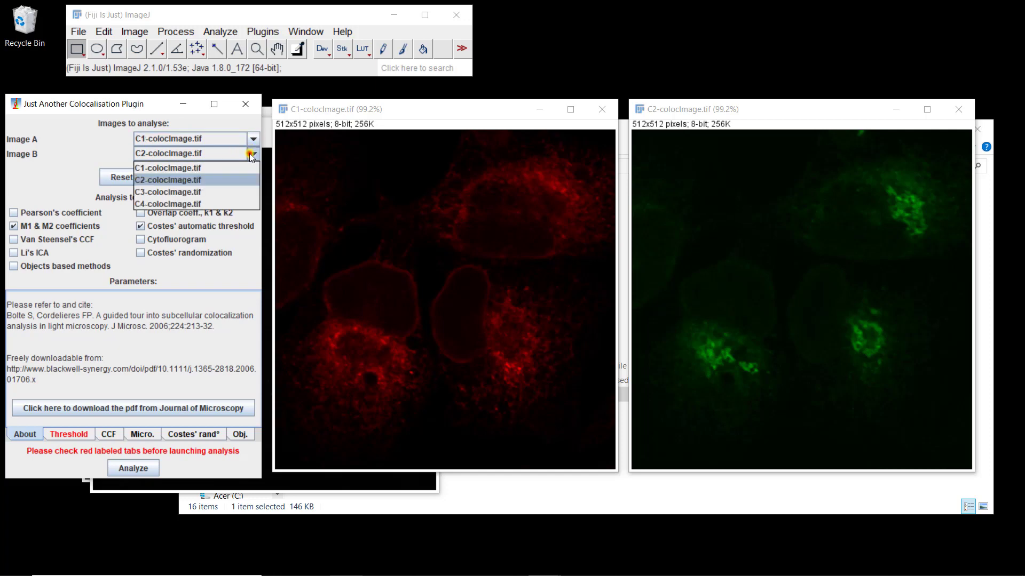
click(202, 193)
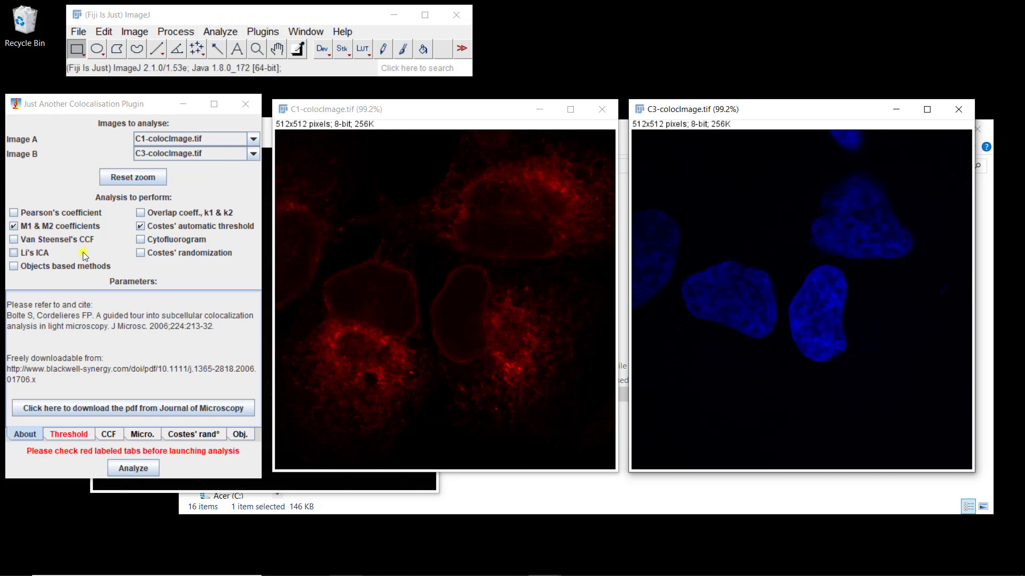
click(170, 229)
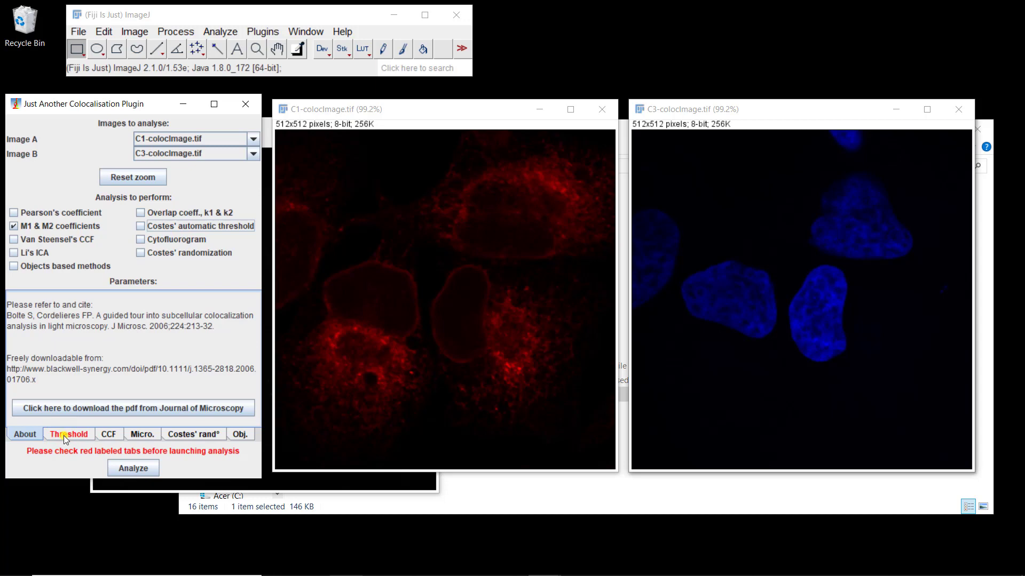
click(177, 255)
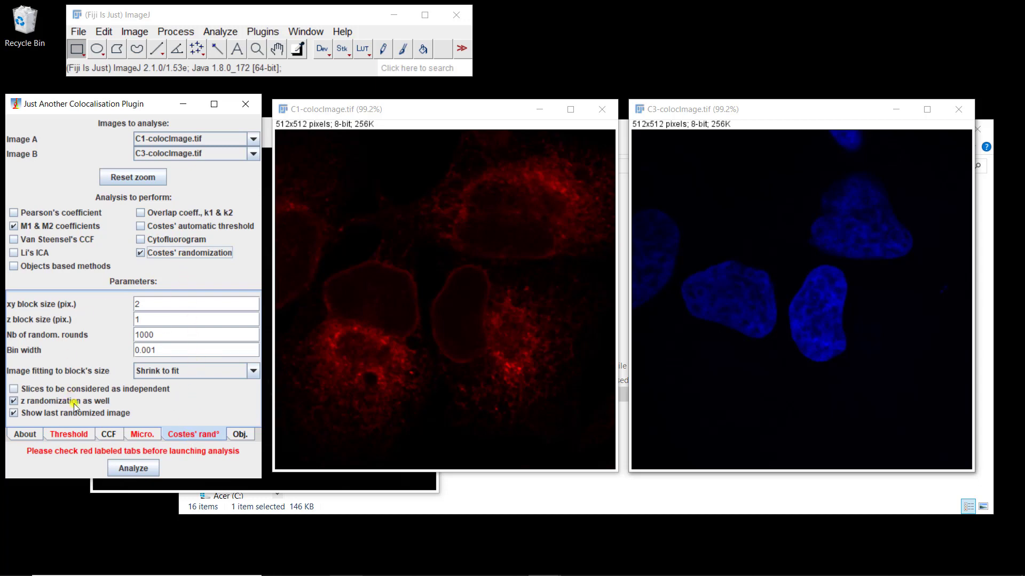
click(153, 252)
Set the thresholds manually to 39 for Image A and 23 for Image B, and run the analysis.
click(72, 434)
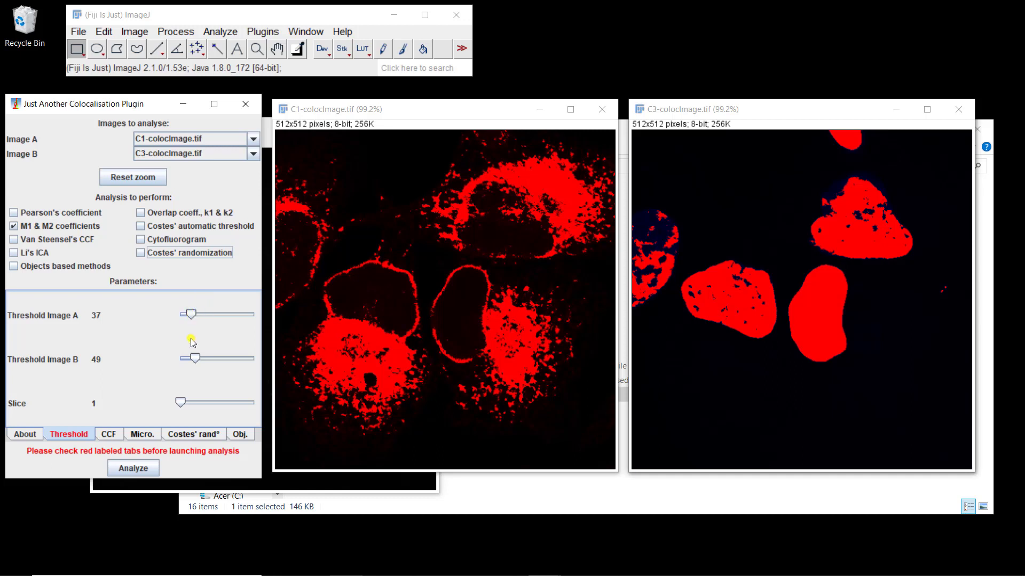
drag(194, 361, 187, 361)
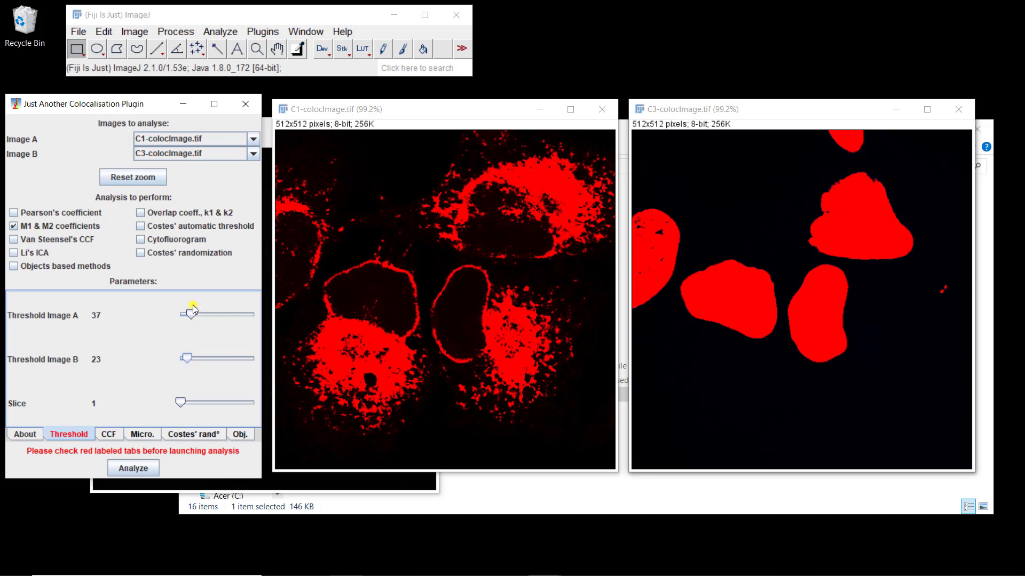
drag(192, 316, 193, 317)
drag(192, 316, 193, 316)
click(133, 468)
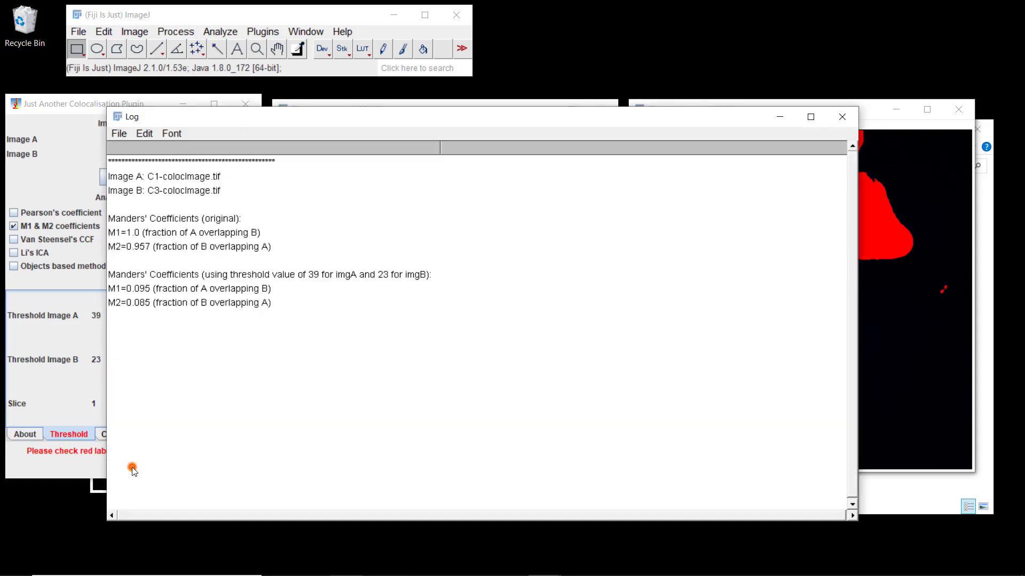